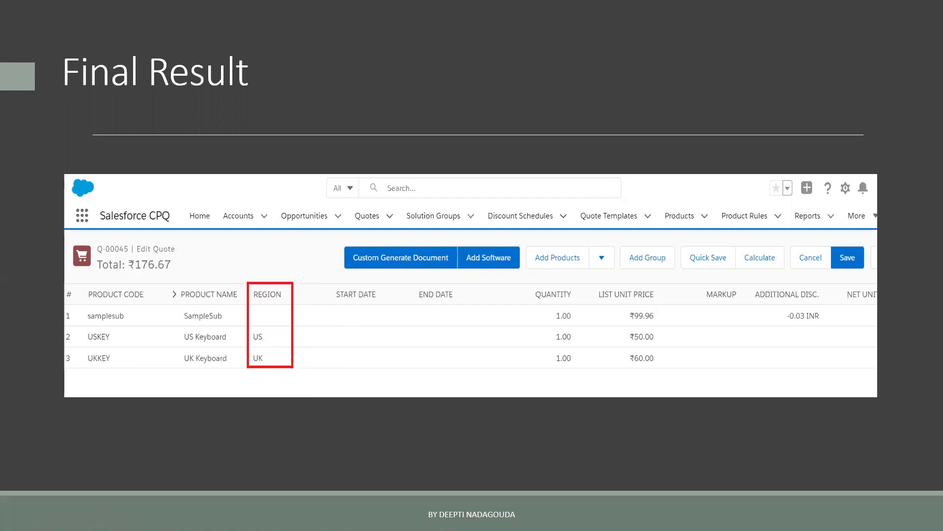
# - Advance to the closing slide, end the slide show, and switch to the Product object's setup page in Chrome
pyautogui.rightClick(805, 160)
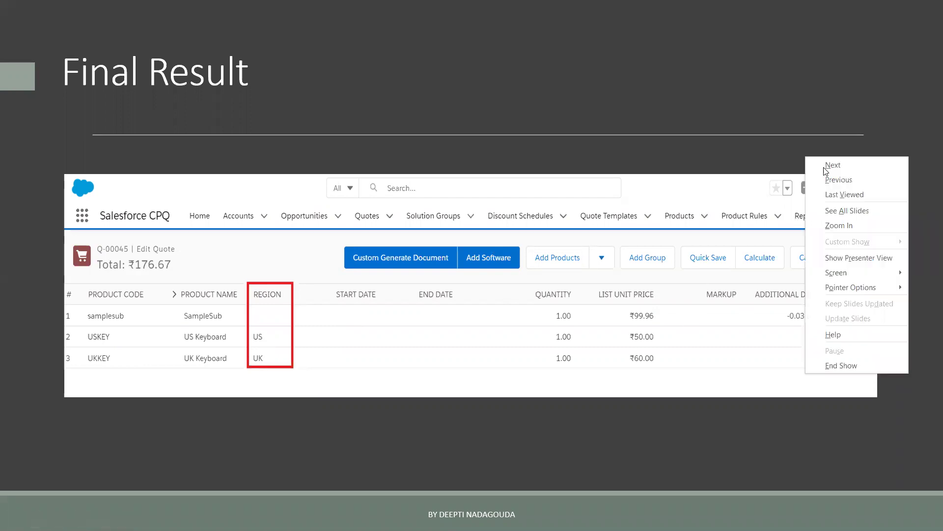
pyautogui.click(833, 164)
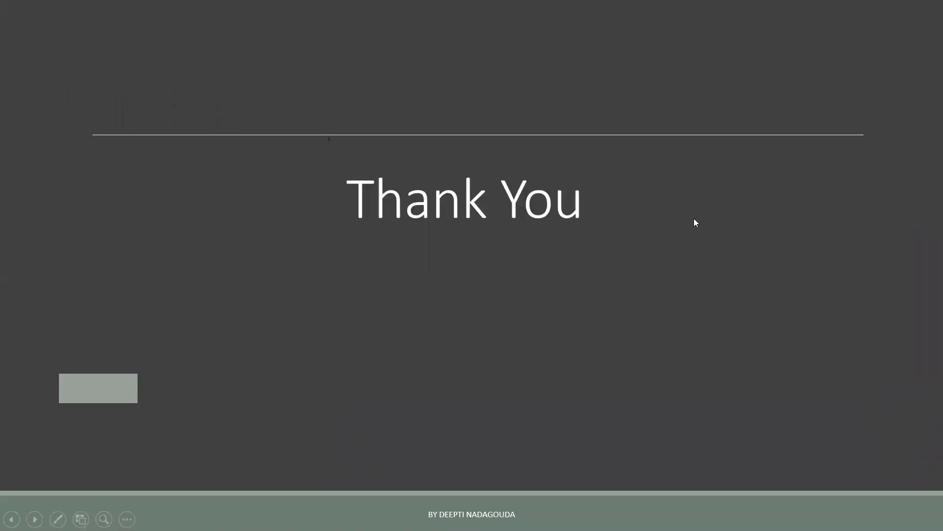
pyautogui.press('Escape')
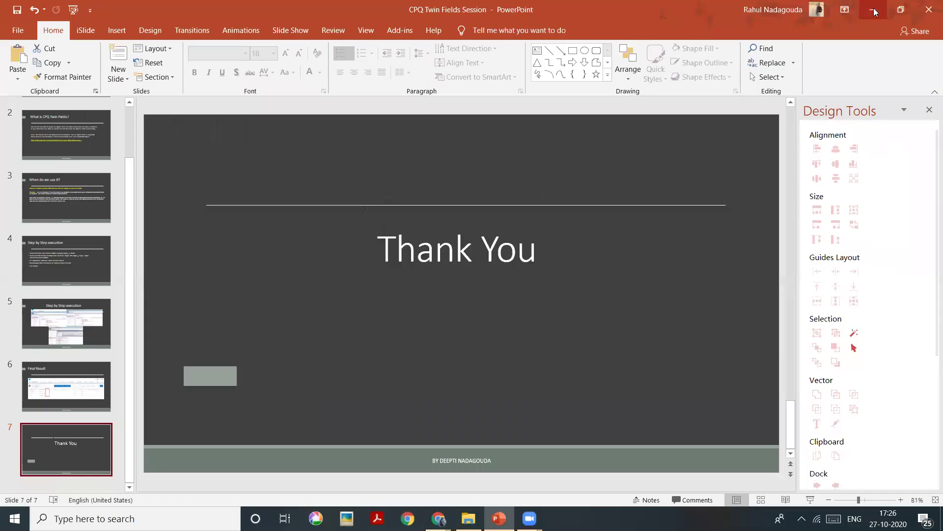
pyautogui.hotkey('alt', 'Tab')
pyautogui.click(38, 14)
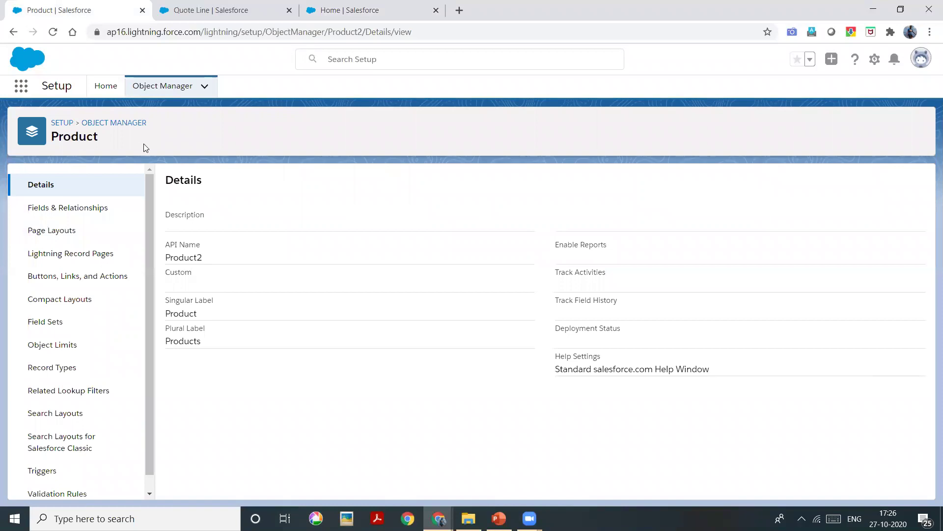
# - Open the Product object's Region field and review its definition and picklist values
pyautogui.click(64, 209)
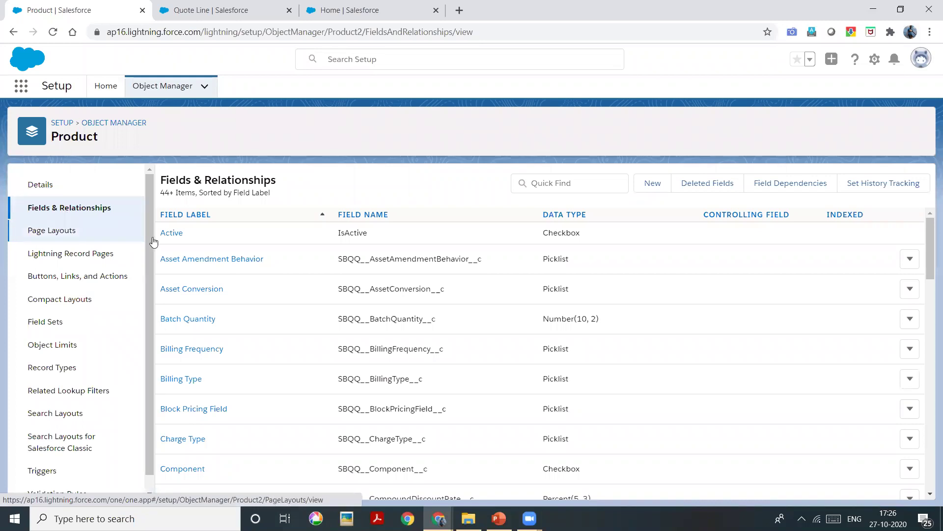
pyautogui.scroll(-3, 265, 225)
pyautogui.scroll(-15, 264, 224)
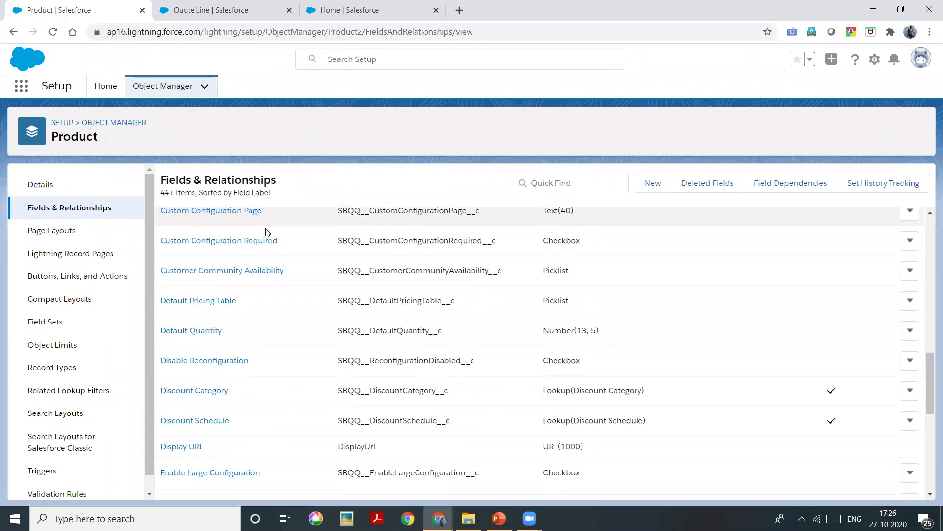
pyautogui.scroll(-10, 275, 309)
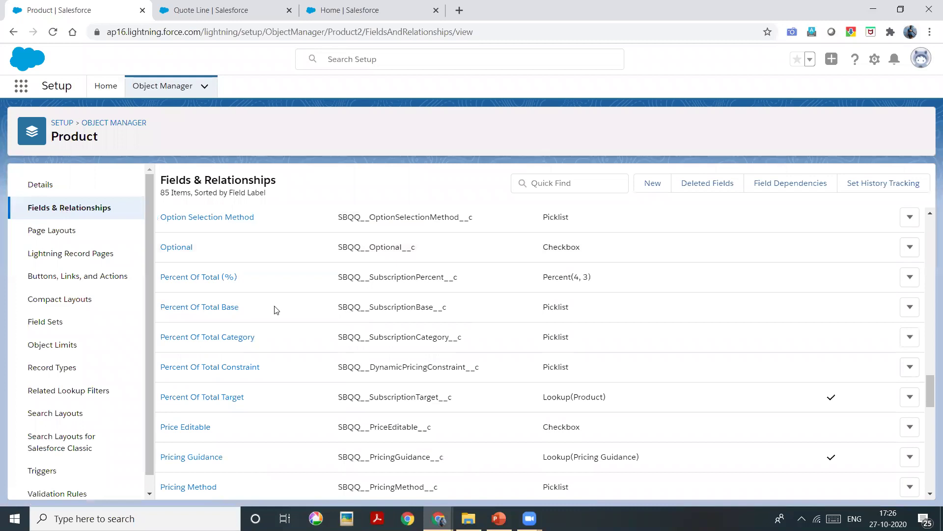
pyautogui.scroll(-6, 286, 327)
pyautogui.scroll(-4, 286, 327)
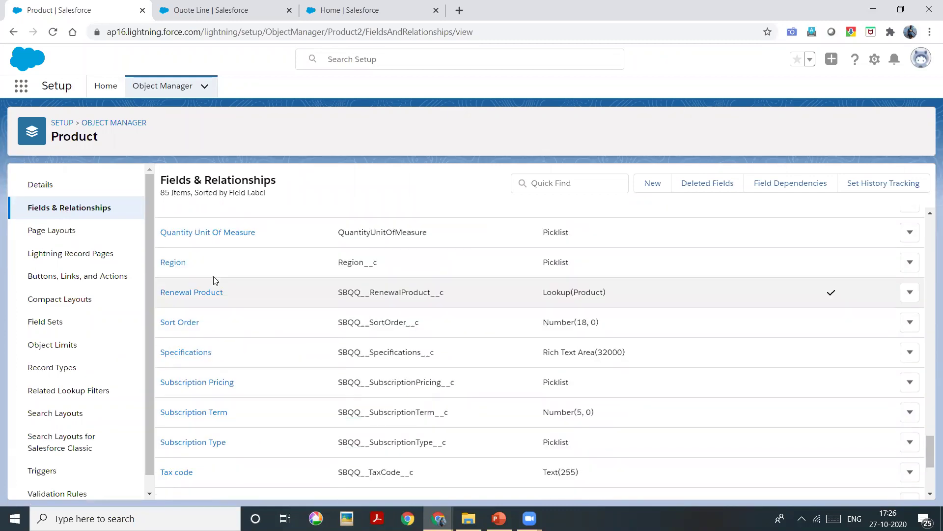
pyautogui.click(173, 263)
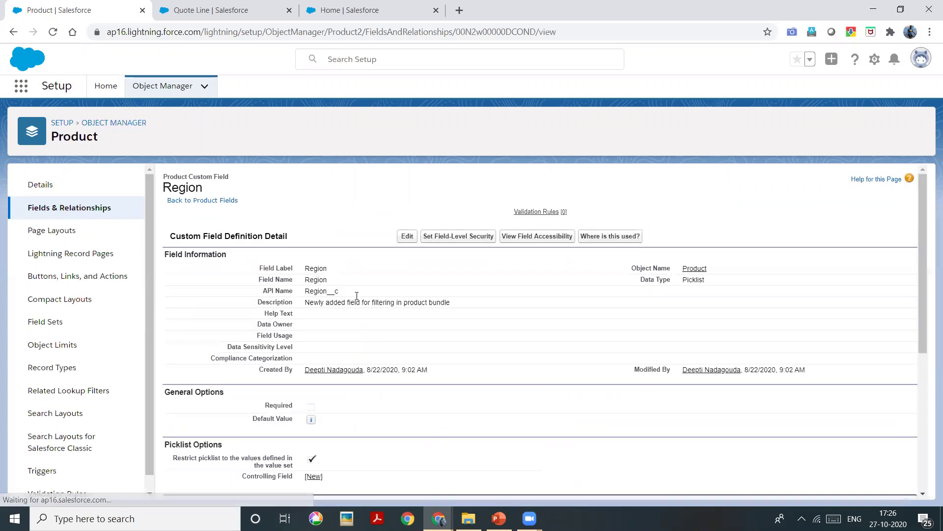
pyautogui.scroll(-5, 387, 329)
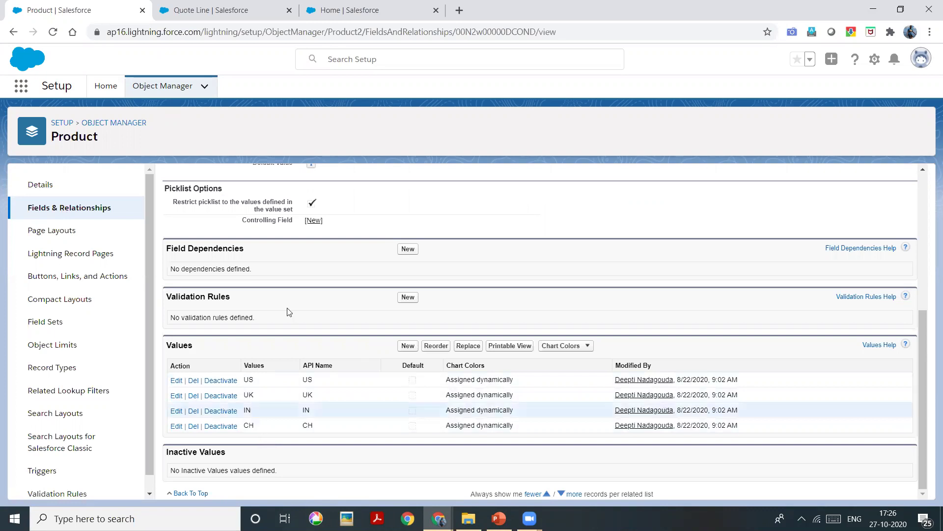
pyautogui.scroll(5, 287, 305)
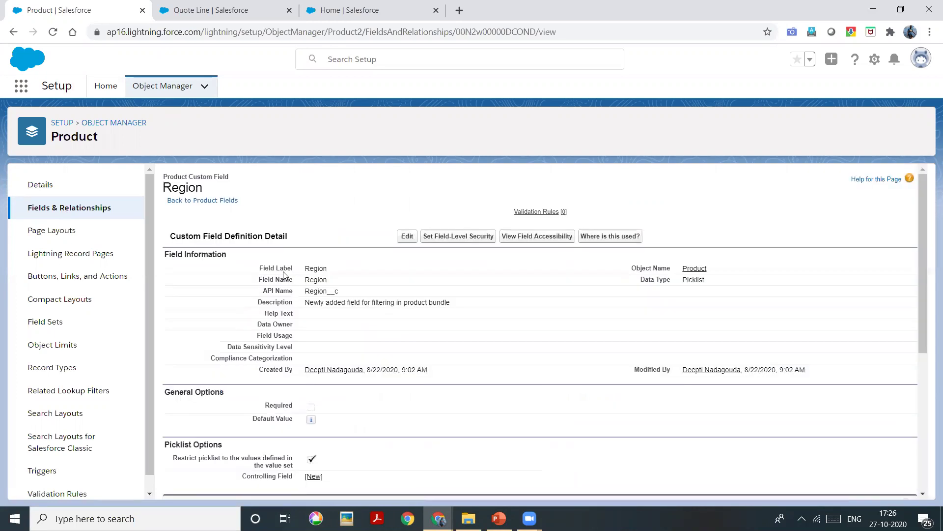
# - Open the Quote Line object's Region field and review its API name and picklist values
pyautogui.click(212, 6)
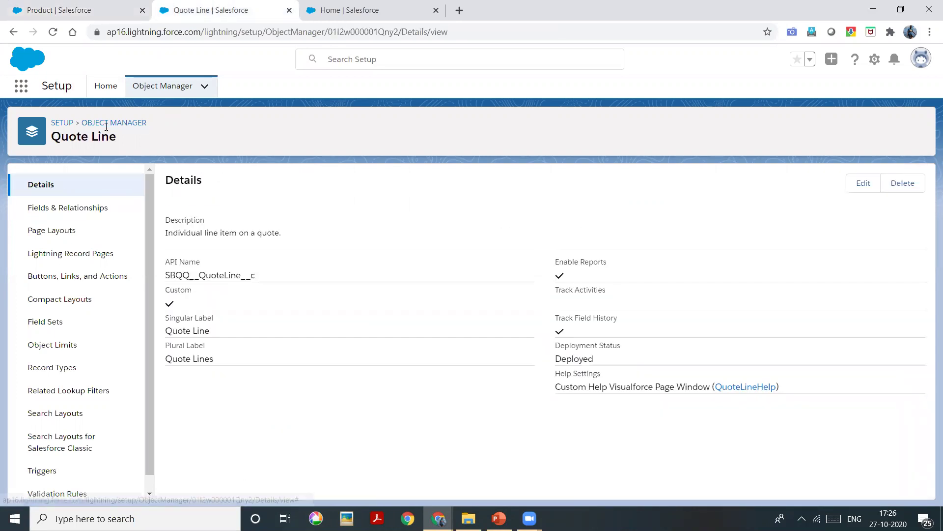
pyautogui.click(89, 212)
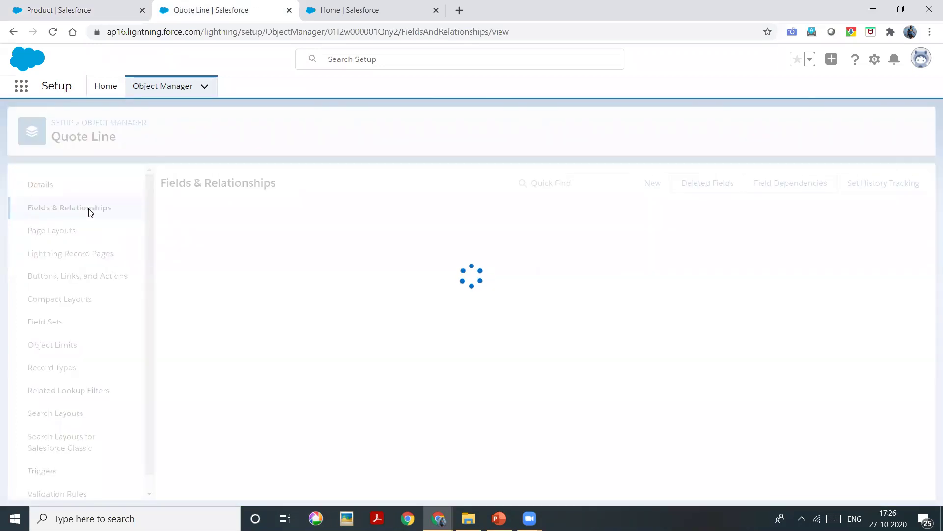
pyautogui.scroll(-5, 358, 339)
pyautogui.scroll(-15, 357, 339)
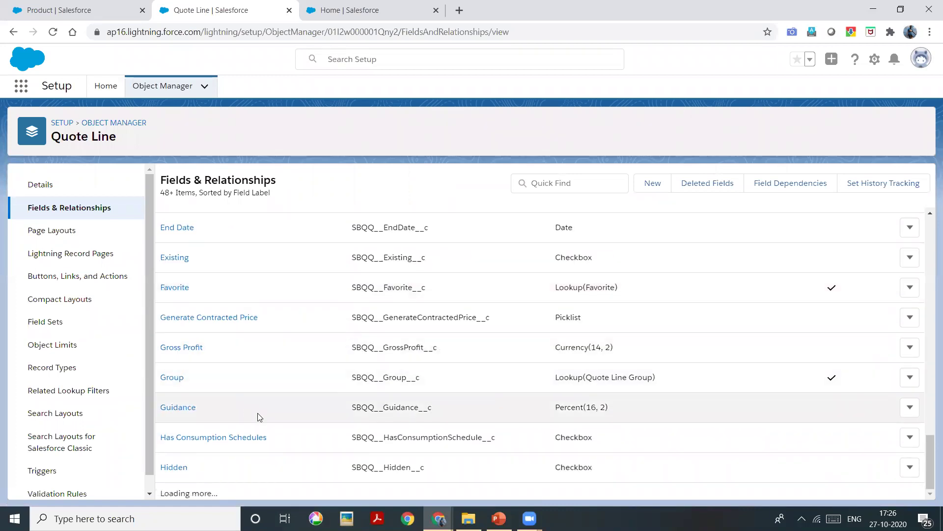
pyautogui.scroll(-8, 274, 443)
pyautogui.scroll(-12, 278, 412)
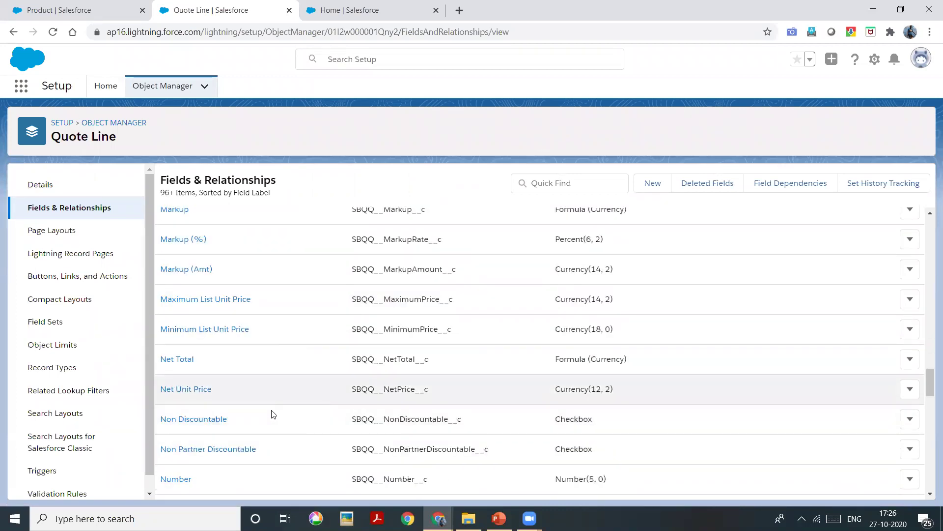
pyautogui.scroll(-9, 266, 398)
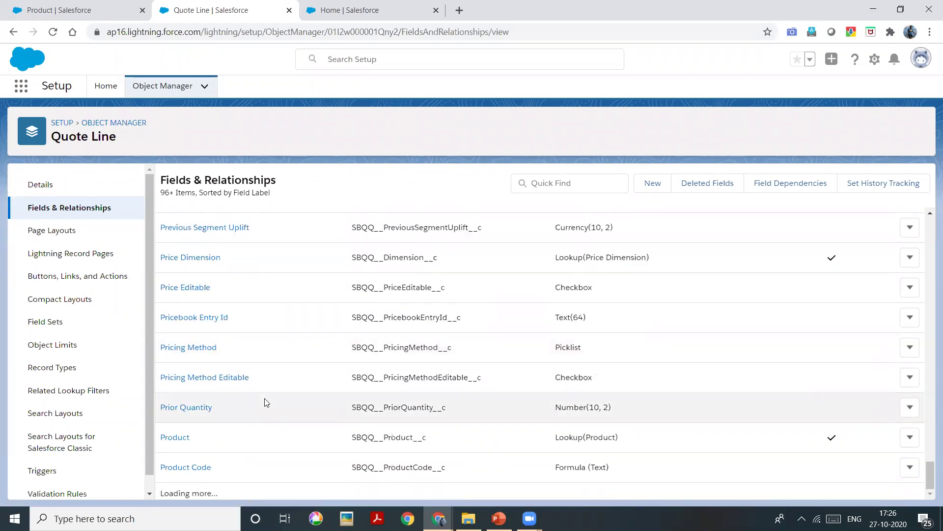
pyautogui.scroll(-5, 275, 400)
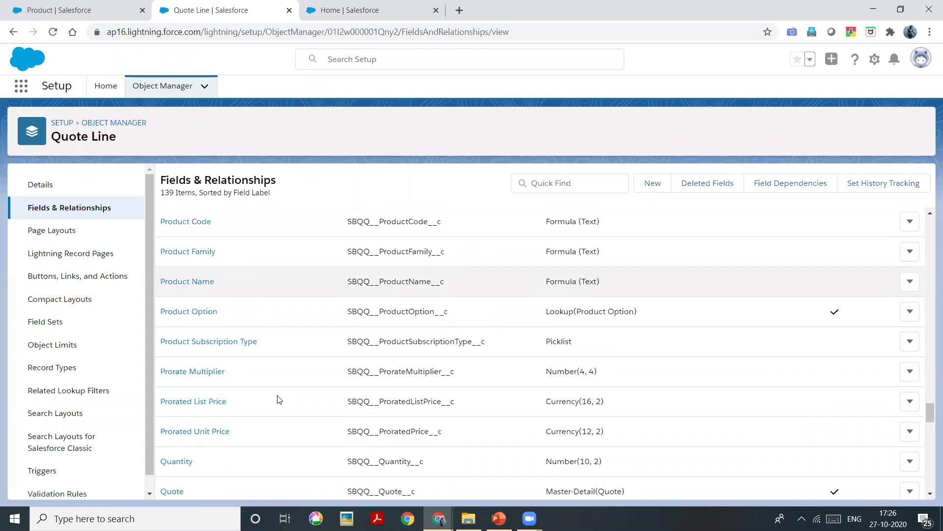
pyautogui.scroll(-6, 279, 399)
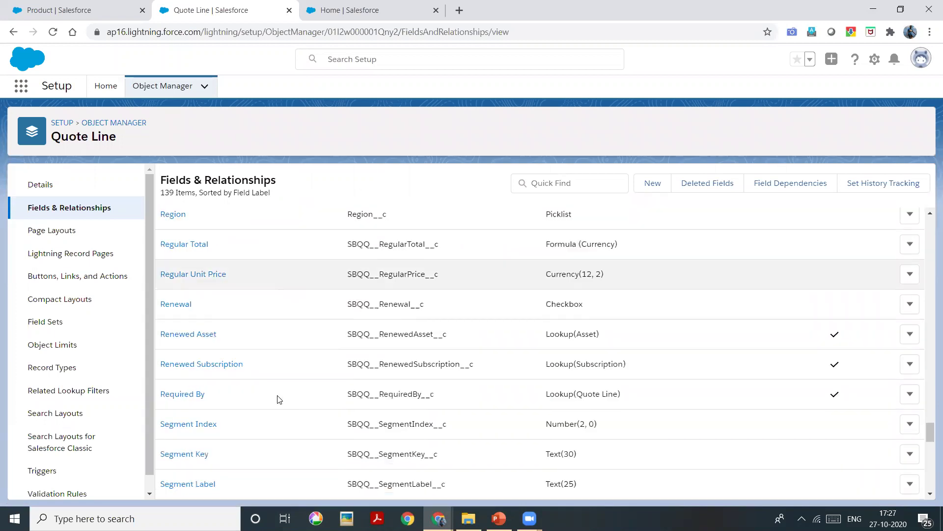
pyautogui.scroll(1, 256, 373)
pyautogui.click(175, 277)
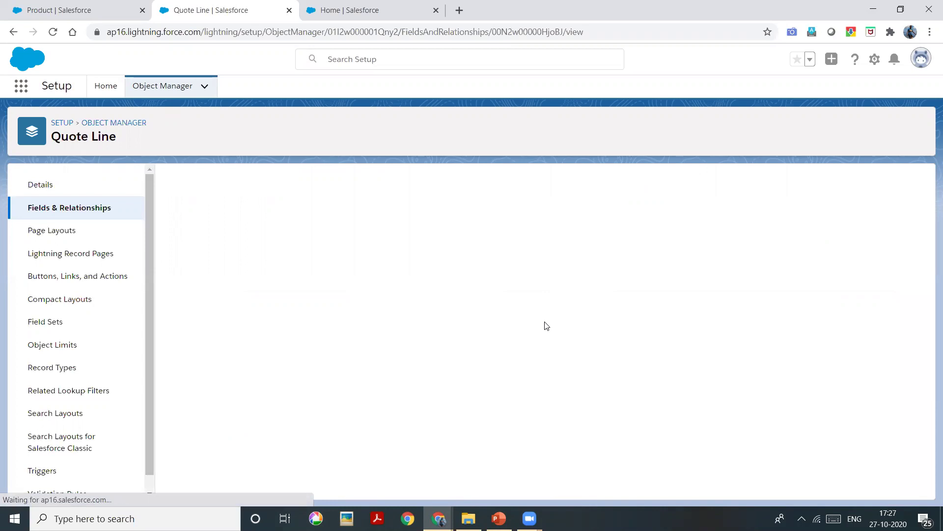
pyautogui.moveTo(305, 280); pyautogui.dragTo(344, 291)
pyautogui.scroll(-5, 494, 341)
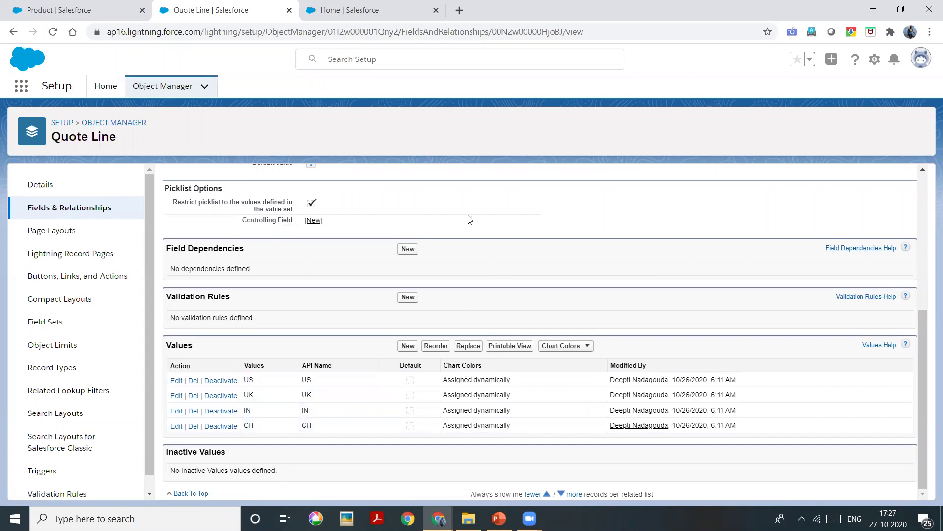
# - Start a new product record in Salesforce CPQ, view the Region options, and close the form without saving
pyautogui.click(372, 9)
pyautogui.click(687, 86)
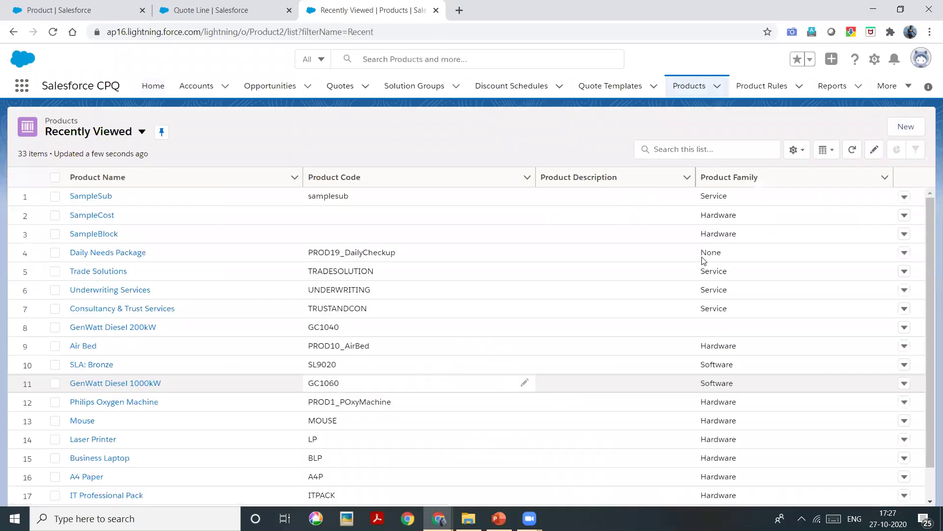
pyautogui.click(905, 127)
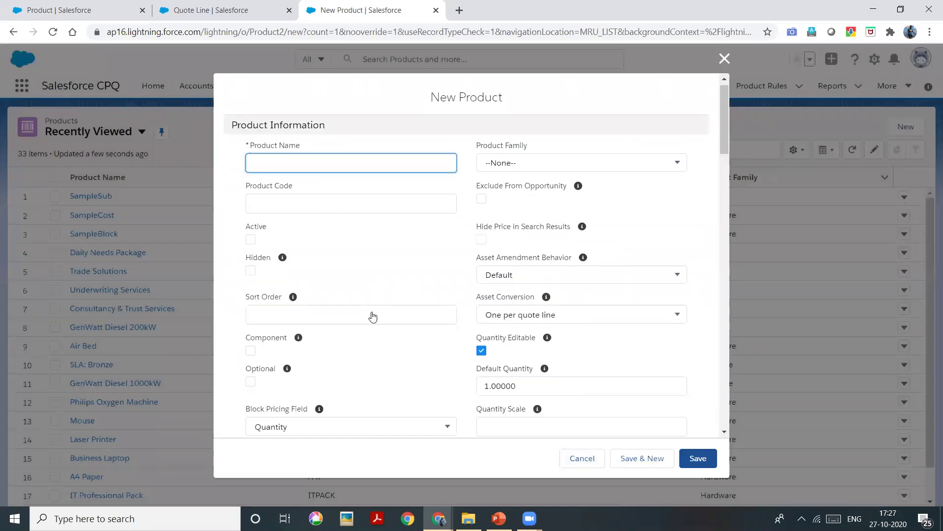
pyautogui.scroll(-10, 373, 316)
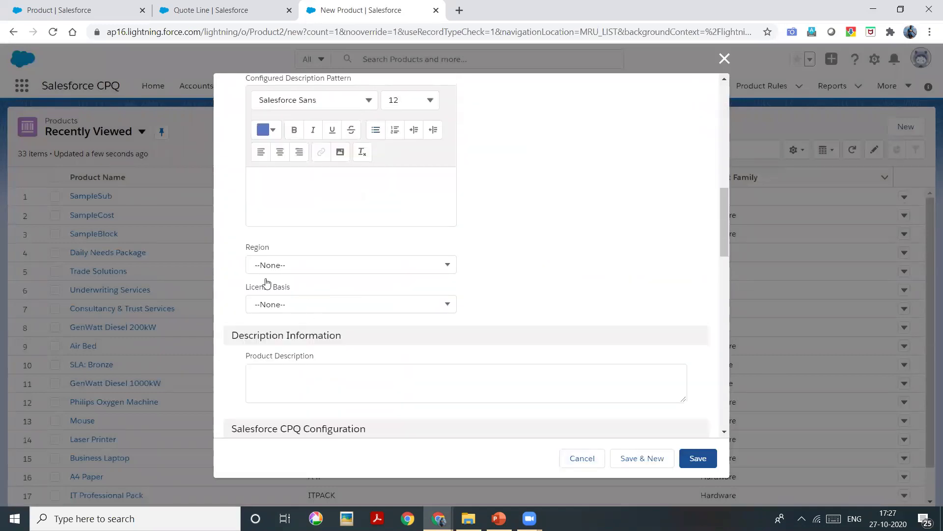
pyautogui.click(299, 268)
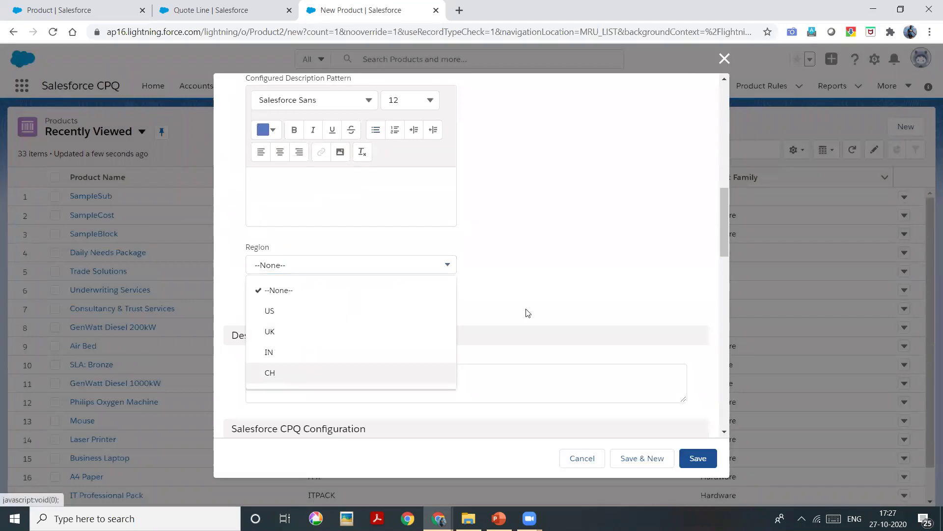
pyautogui.press('Up')
pyautogui.scroll(1, 533, 236)
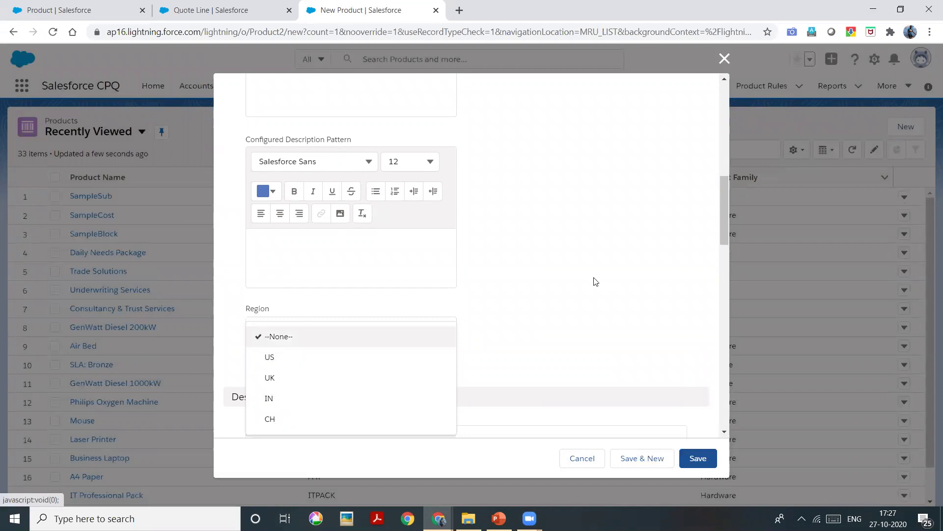
pyautogui.click(724, 58)
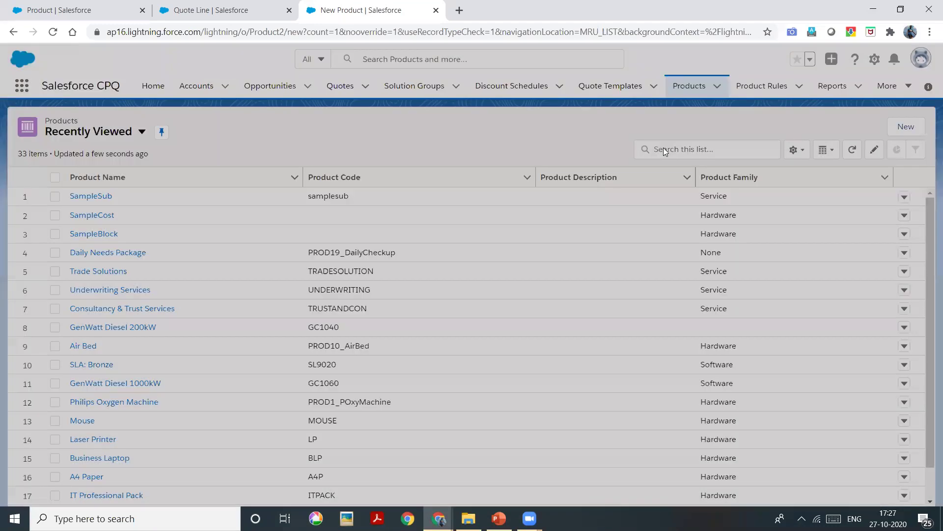
# - Search the recently viewed products for "us key" and open the US Keyboard product
pyautogui.click(663, 148)
pyautogui.write('us key')
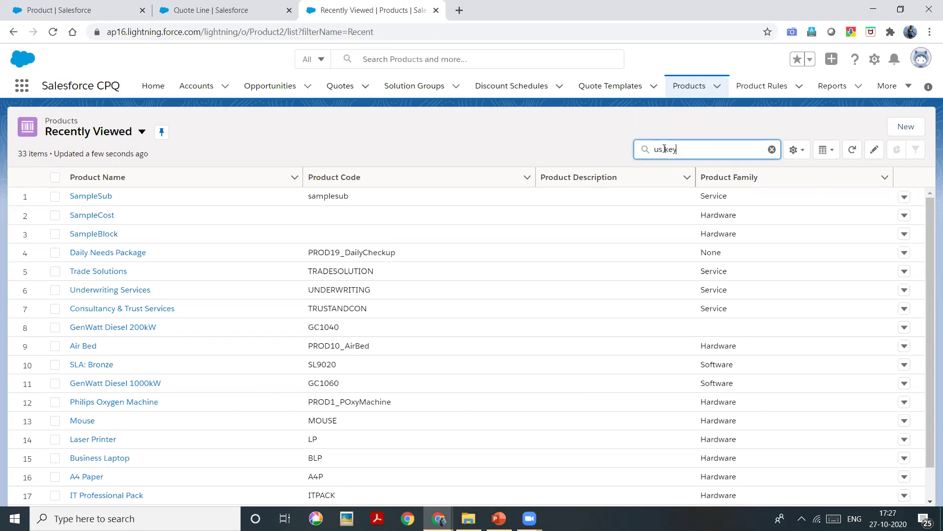
pyautogui.press('Return')
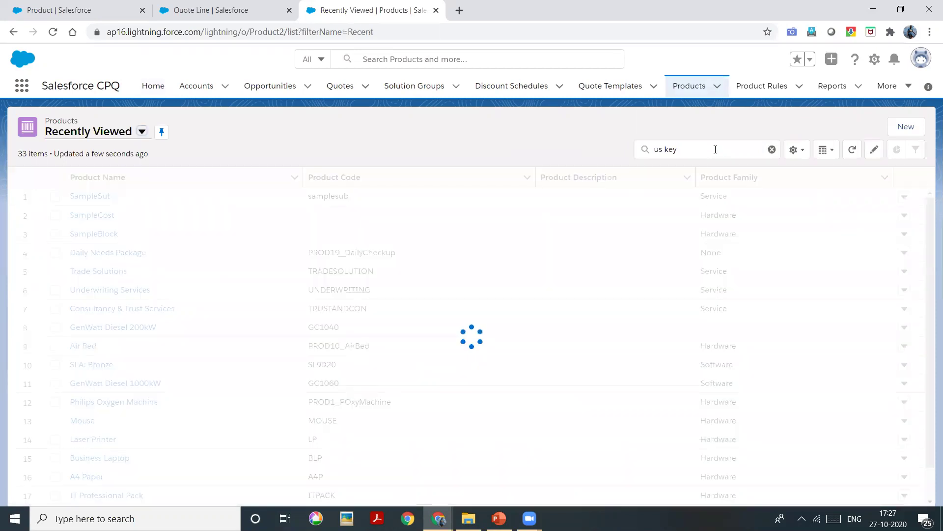
pyautogui.press('Return')
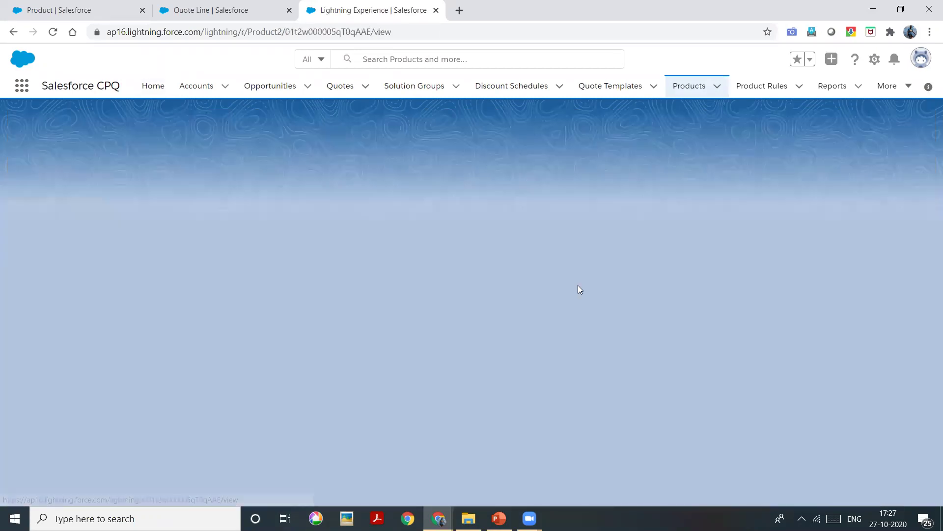
# - Examine the Region value in the US Keyboard product's details
pyautogui.scroll(-9, 339, 290)
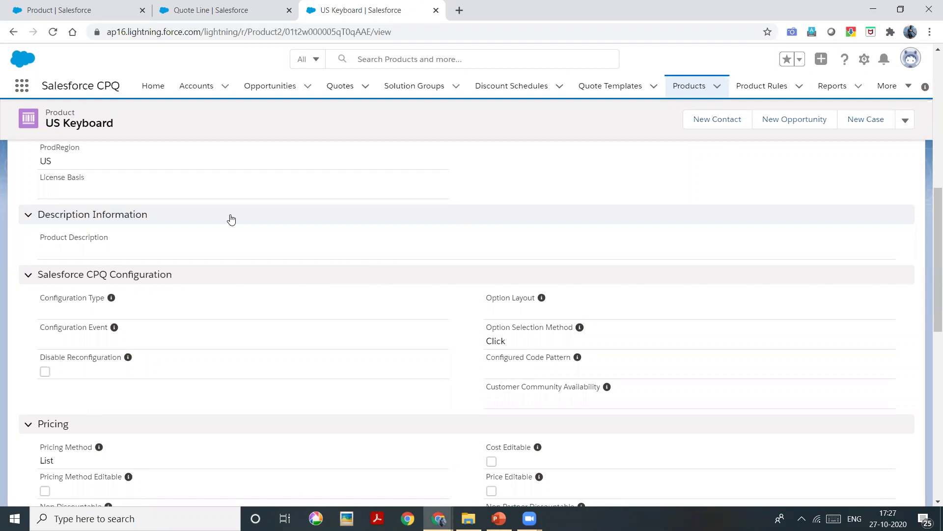
pyautogui.scroll(-8, 231, 218)
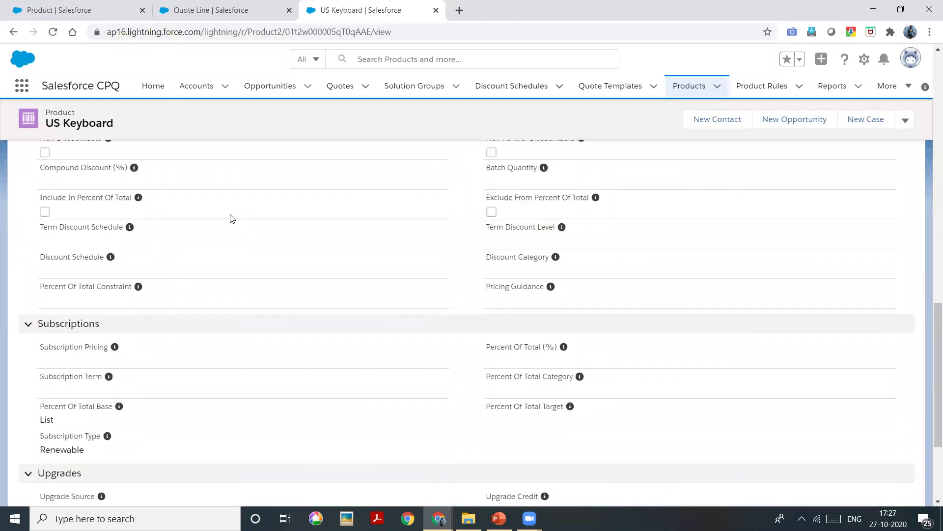
pyautogui.scroll(12, 232, 218)
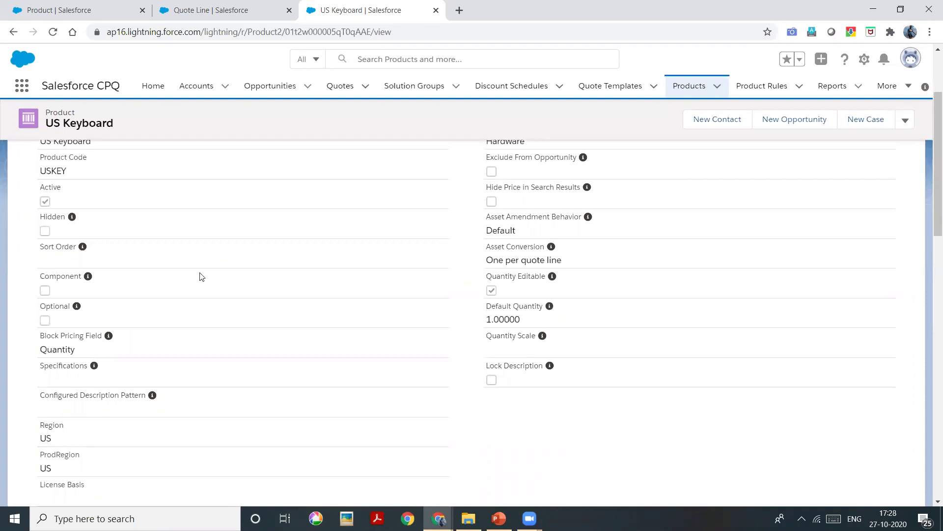
pyautogui.doubleClick(43, 439)
pyautogui.scroll(3, 296, 389)
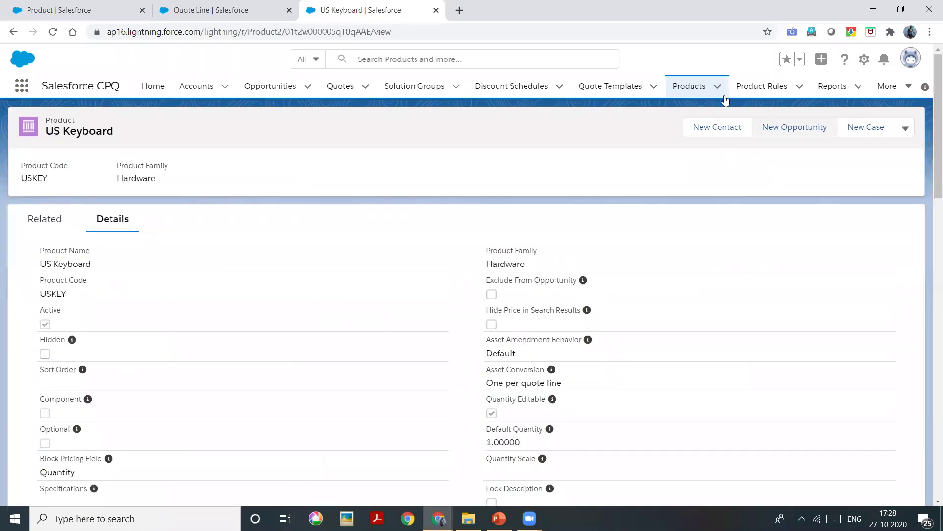
# - Search the recently viewed products for "uk key" and open the UK Keyboard product
pyautogui.click(689, 86)
pyautogui.click(663, 148)
pyautogui.press('BackSpace')
pyautogui.write('k')
pyautogui.click(761, 264)
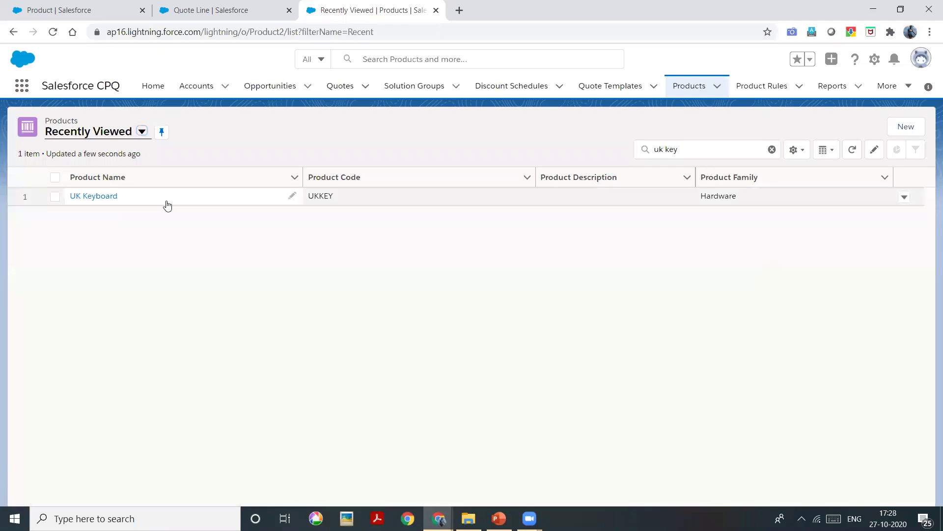
pyautogui.click(98, 196)
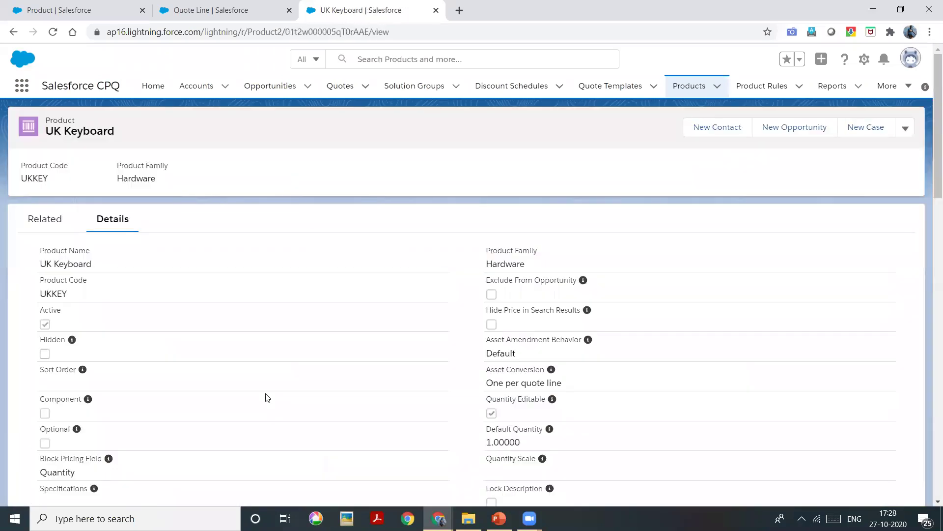
# - Examine the Region field in the UK Keyboard product's details
pyautogui.scroll(-6, 265, 396)
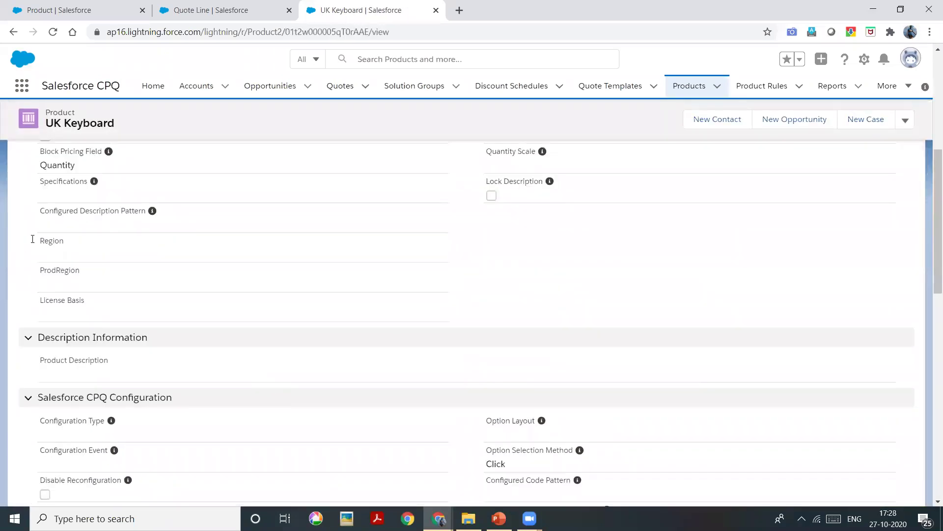
pyautogui.scroll(5, 94, 264)
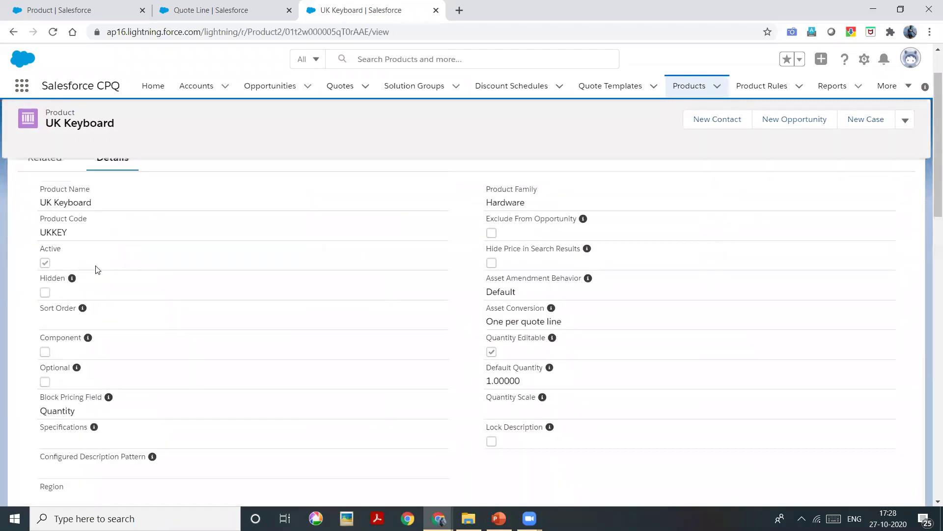
pyautogui.scroll(-4, 96, 268)
pyautogui.doubleClick(57, 301)
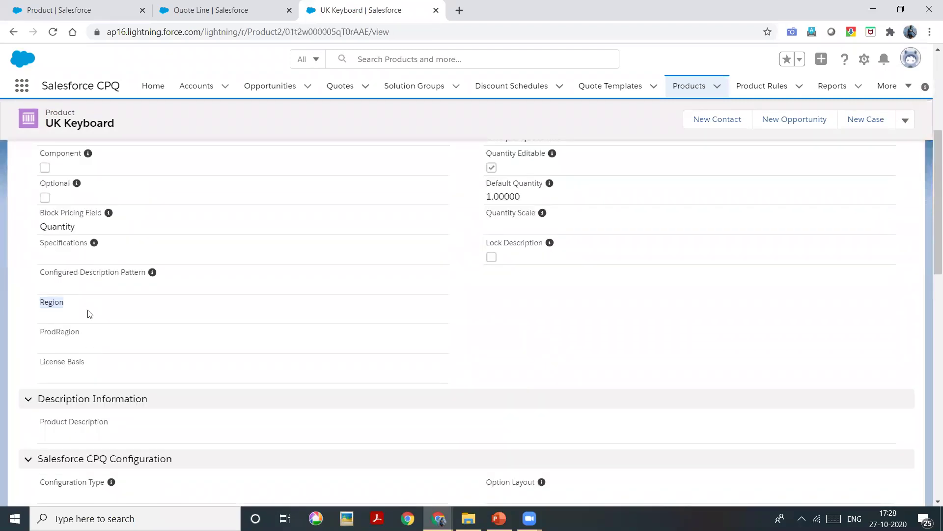
pyautogui.scroll(5, 688, 274)
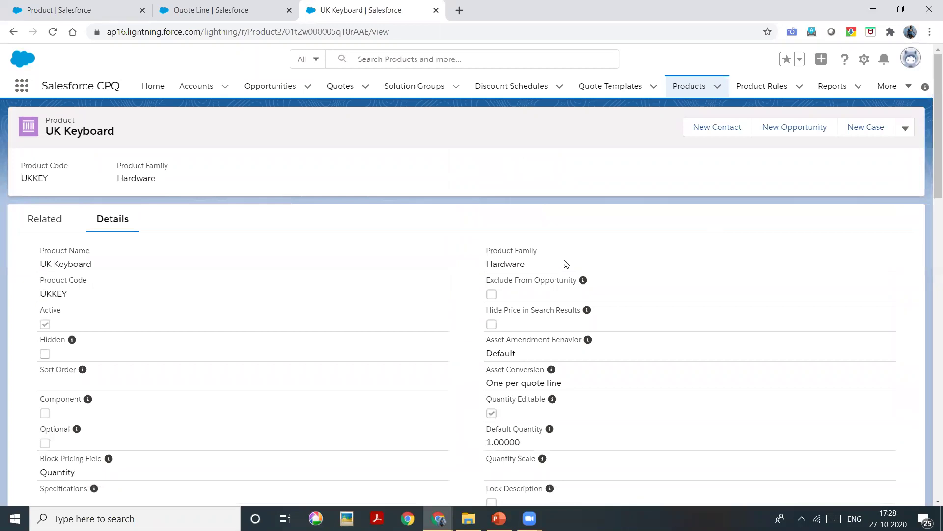
pyautogui.scroll(-4, 241, 393)
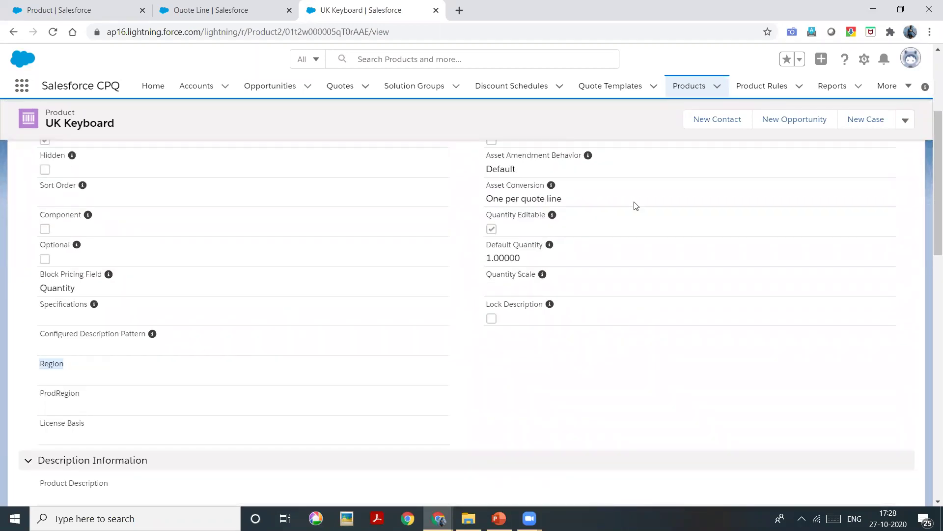
# - Edit the UK Keyboard product, set its Region to UK, and save the record
pyautogui.scroll(5, 634, 204)
pyautogui.click(905, 128)
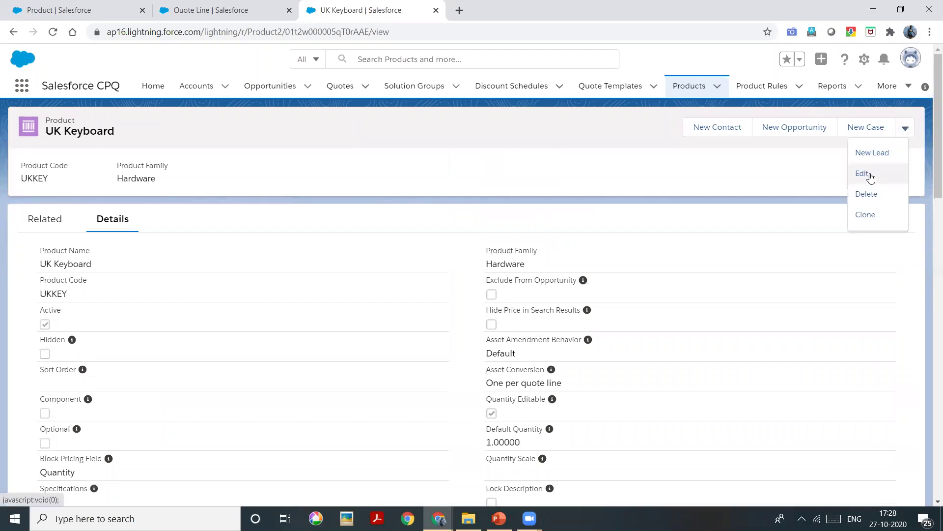
pyautogui.click(861, 178)
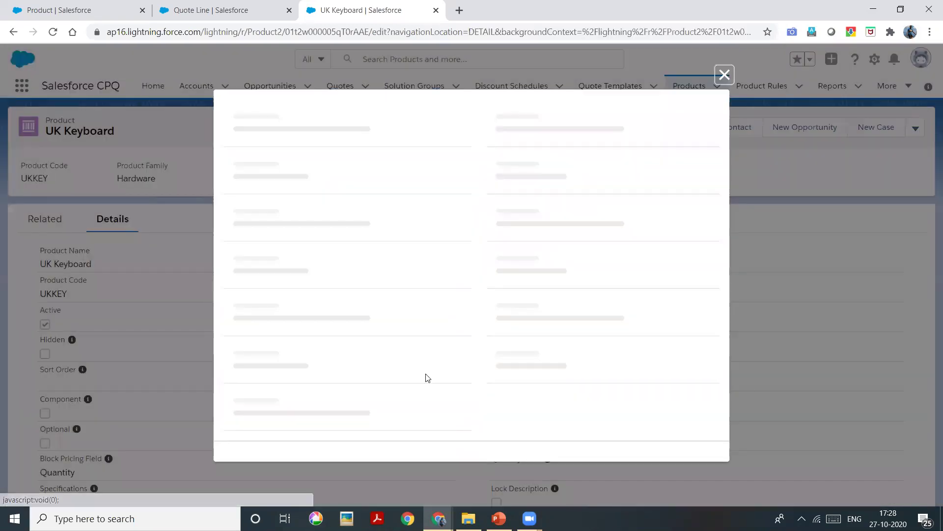
pyautogui.scroll(-10, 372, 363)
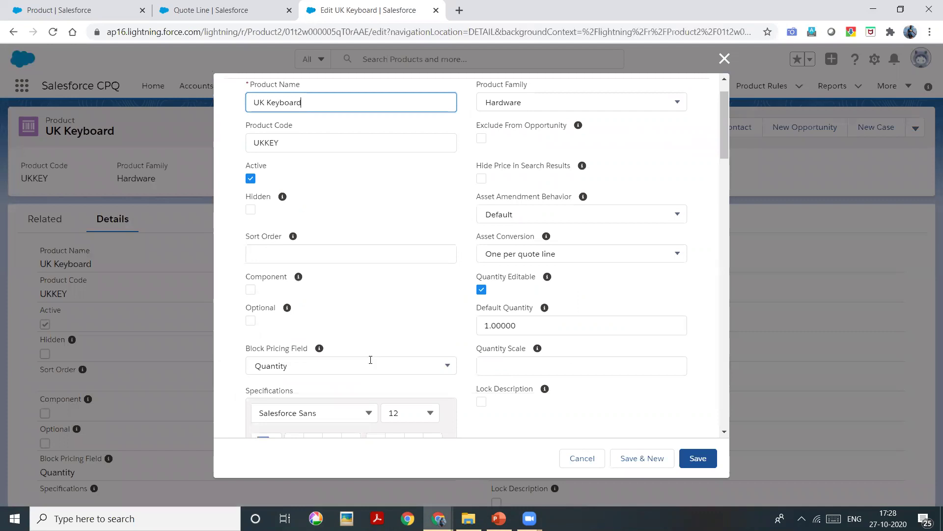
pyautogui.click(343, 241)
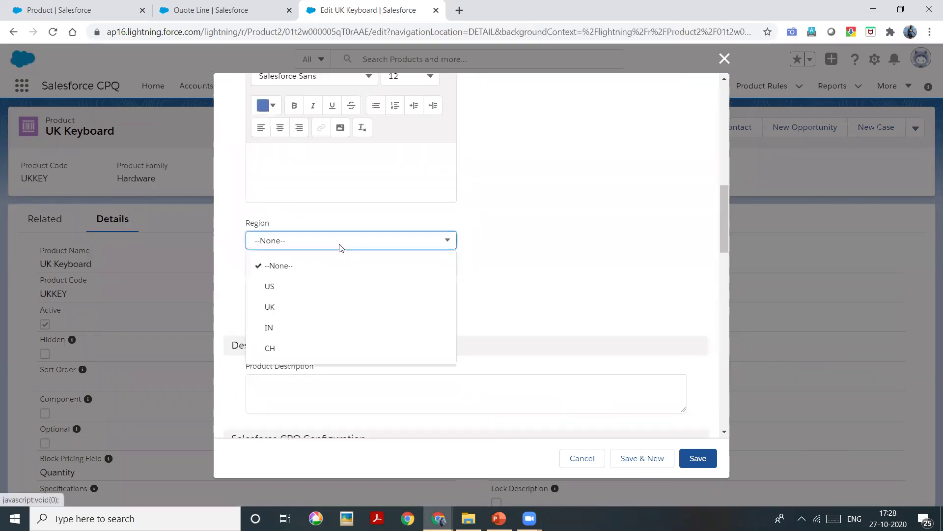
pyautogui.click(340, 308)
pyautogui.click(697, 459)
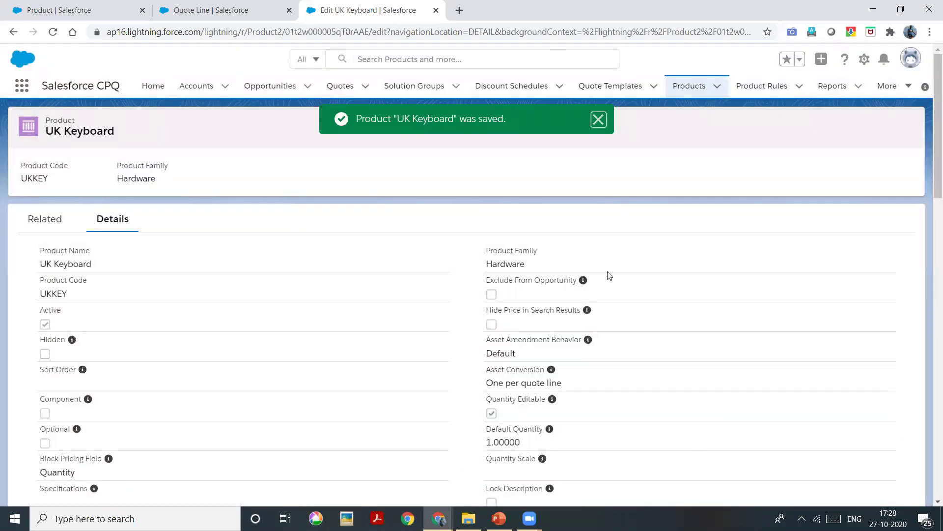
pyautogui.click(598, 119)
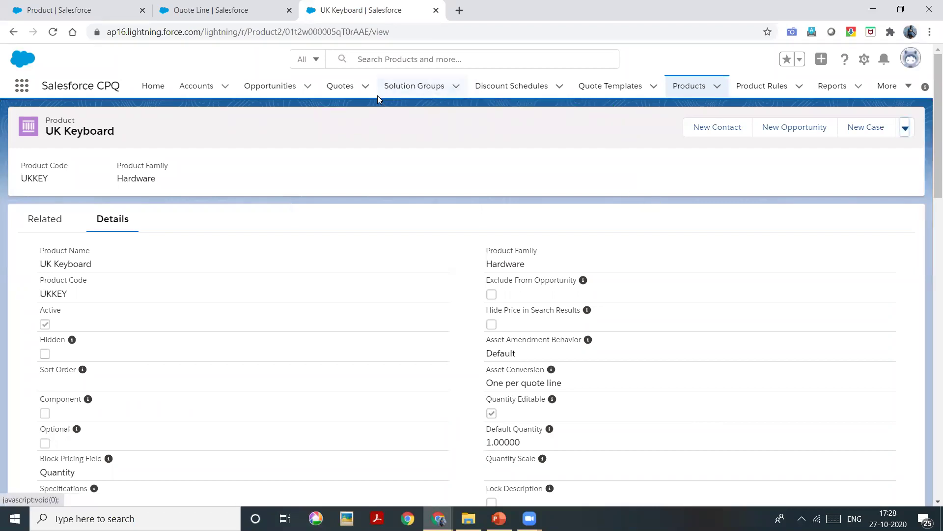
# - Review the Region field setup on Product and Quote Line, and check the Region value in the UK Keyboard's details
pyautogui.click(49, 7)
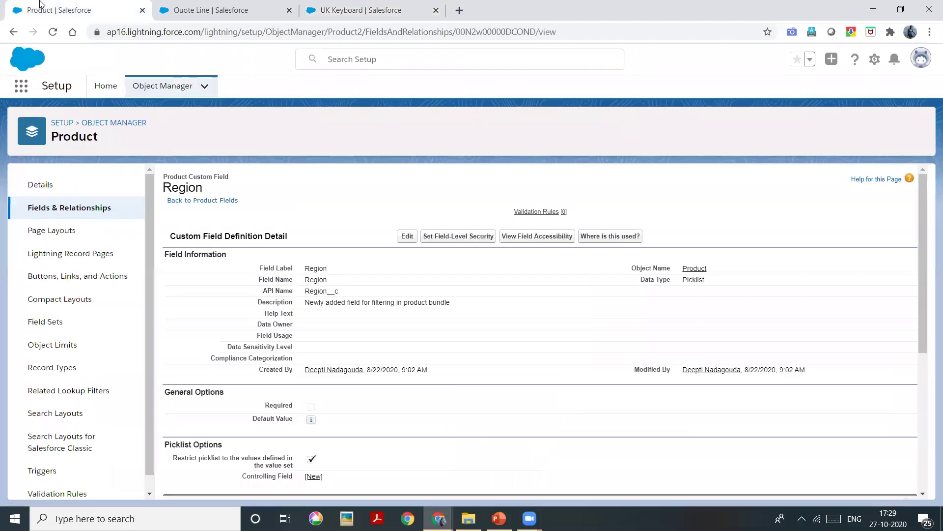
pyautogui.click(184, 9)
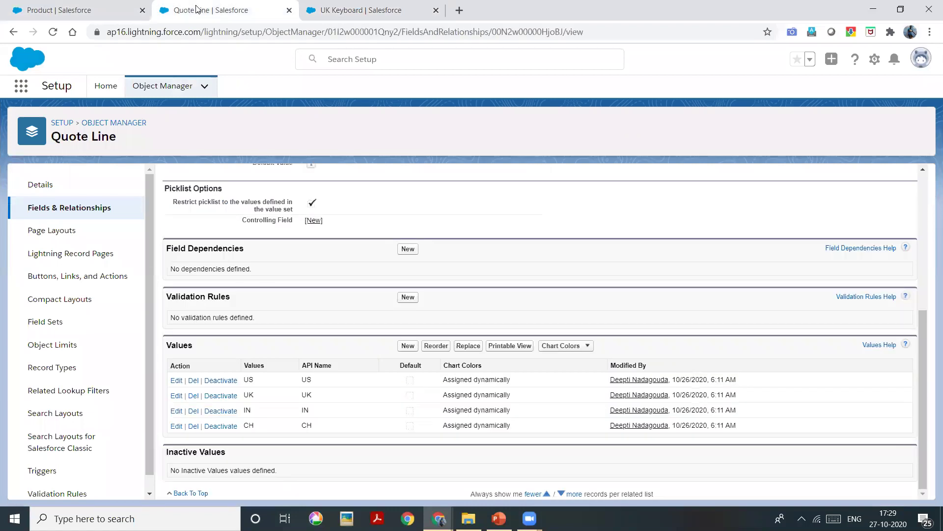
pyautogui.click(349, 10)
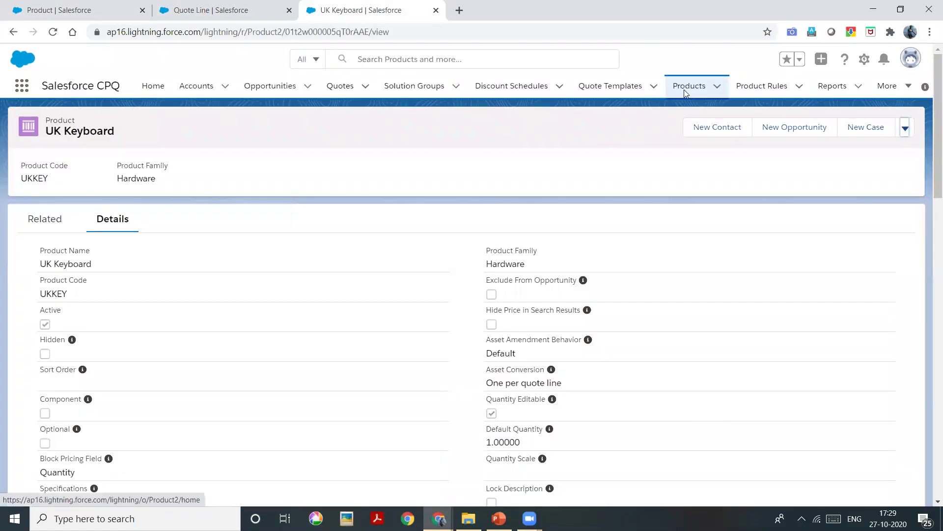
pyautogui.scroll(-6, 203, 288)
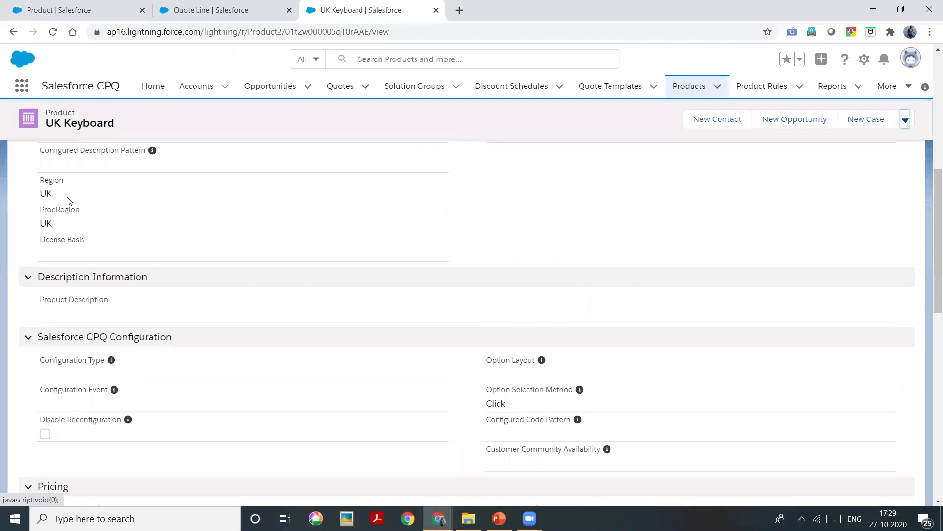
pyautogui.scroll(5, 275, 258)
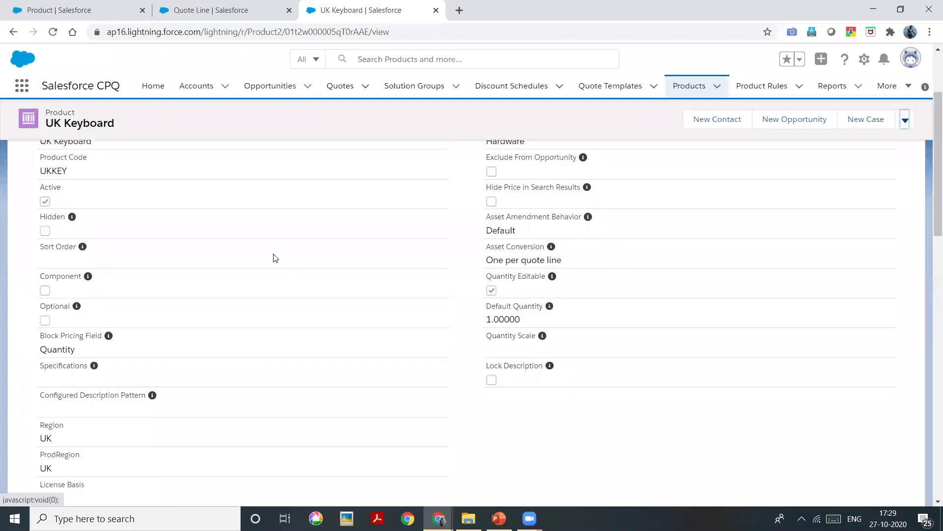
# - Create and save a Draft quote for the Barclays account with the opportunity "Barclays sample Subs for contract end date"
pyautogui.click(339, 86)
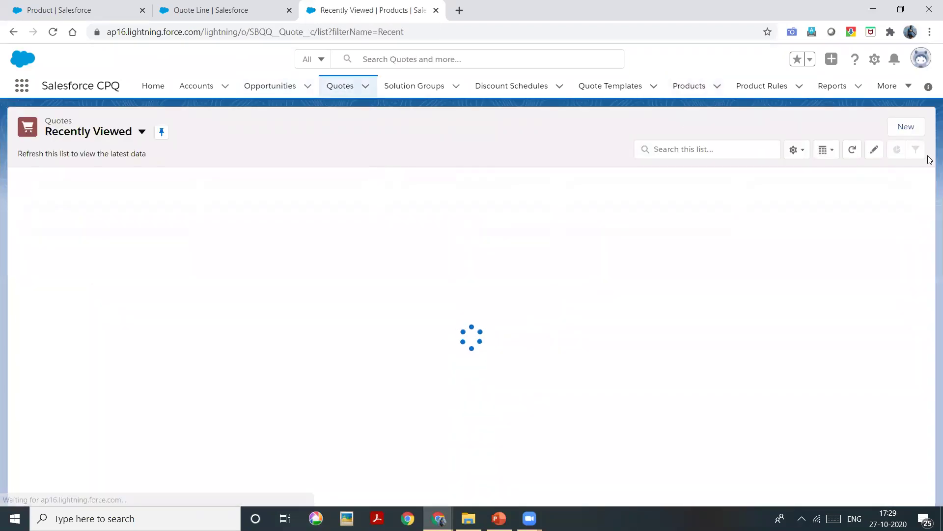
pyautogui.click(784, 128)
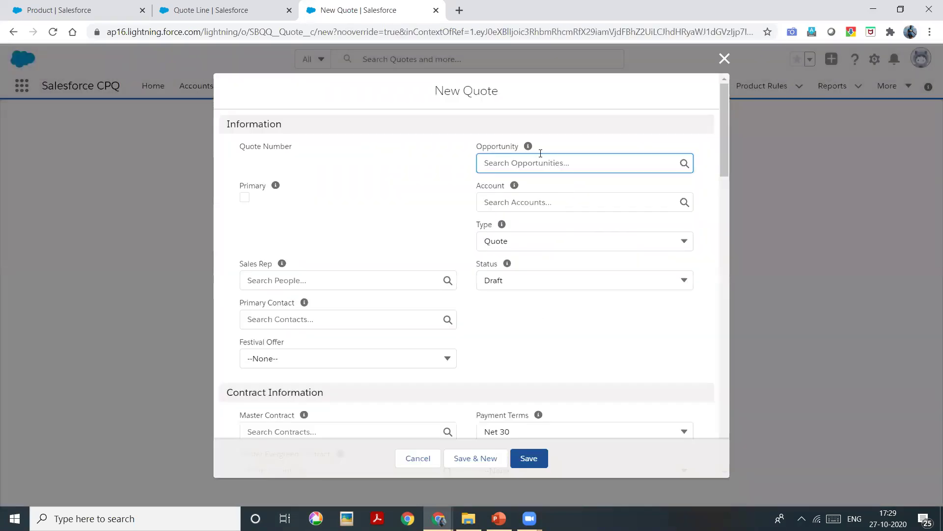
pyautogui.click(540, 163)
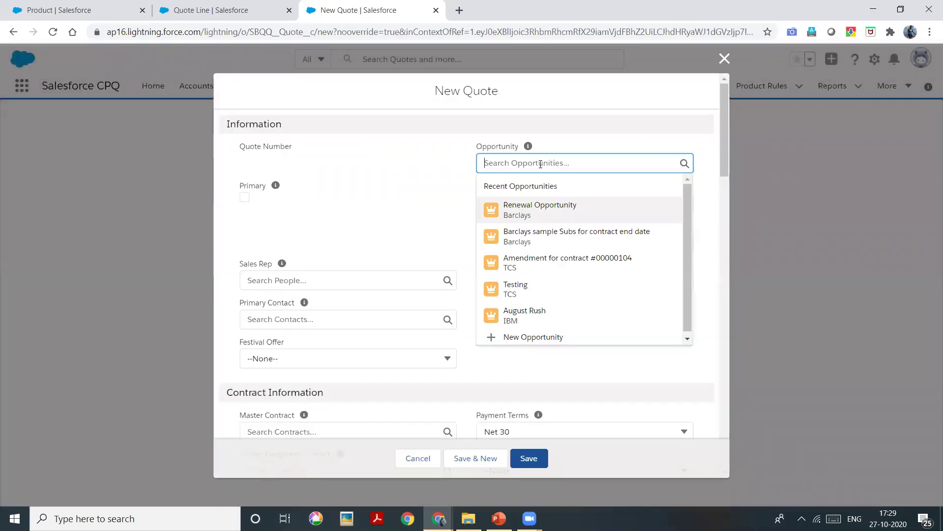
pyautogui.click(559, 241)
pyautogui.click(514, 203)
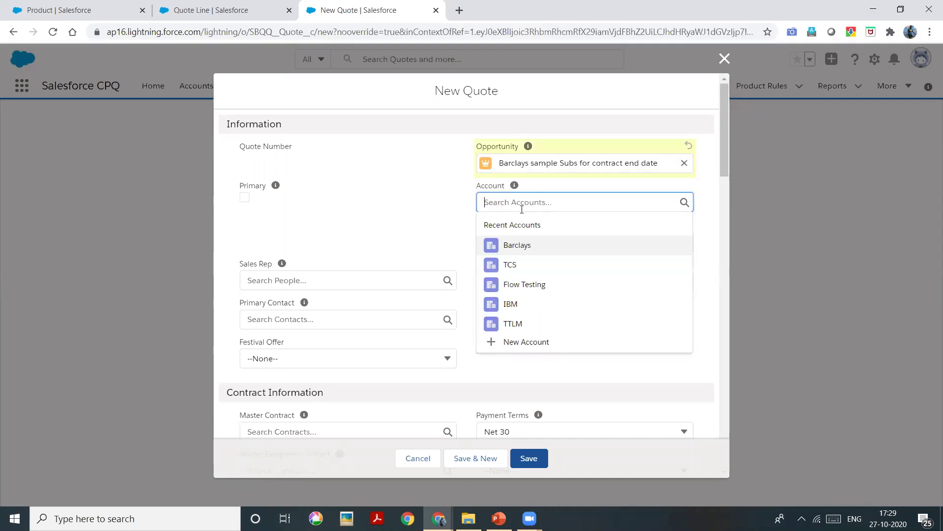
pyautogui.click(525, 251)
pyautogui.click(536, 281)
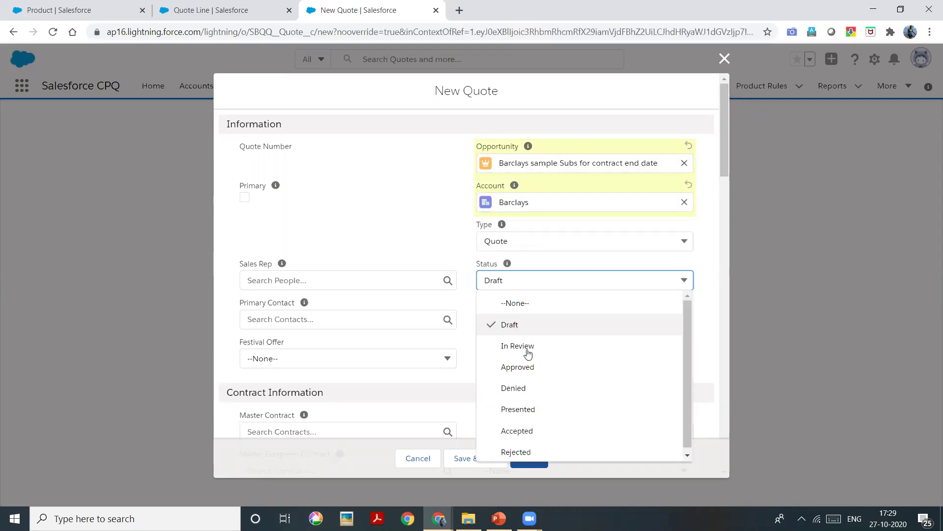
pyautogui.click(529, 328)
pyautogui.click(517, 451)
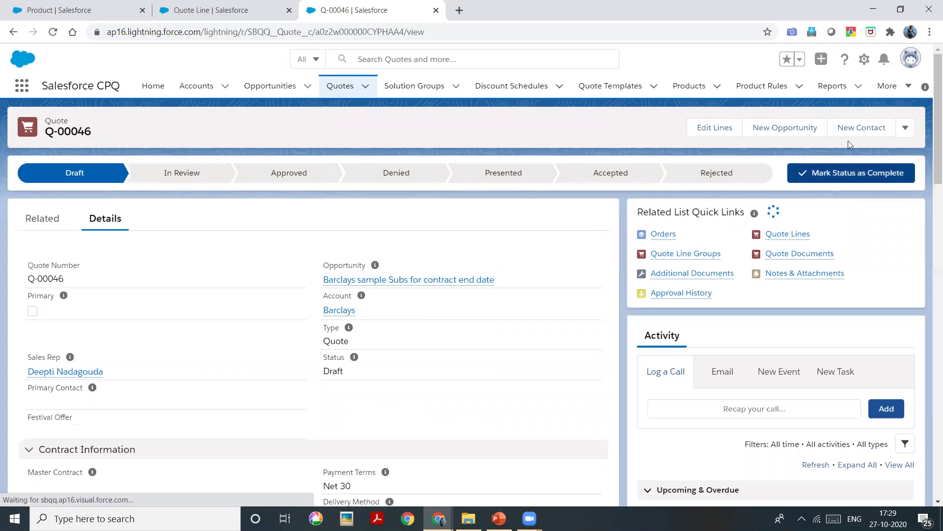
# - Open the new quote's lines for editing and add the US Keyboard product, searching for "us ke"
pyautogui.click(796, 127)
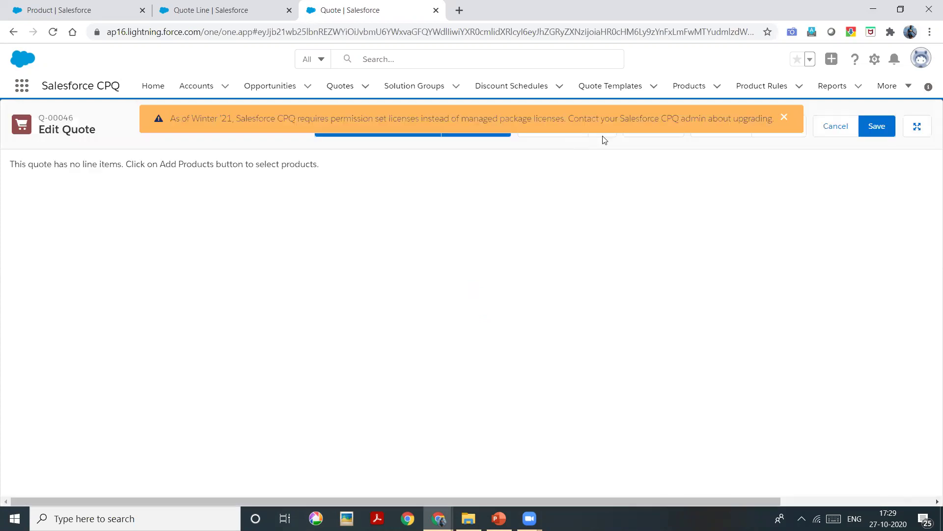
pyautogui.click(785, 118)
pyautogui.click(558, 126)
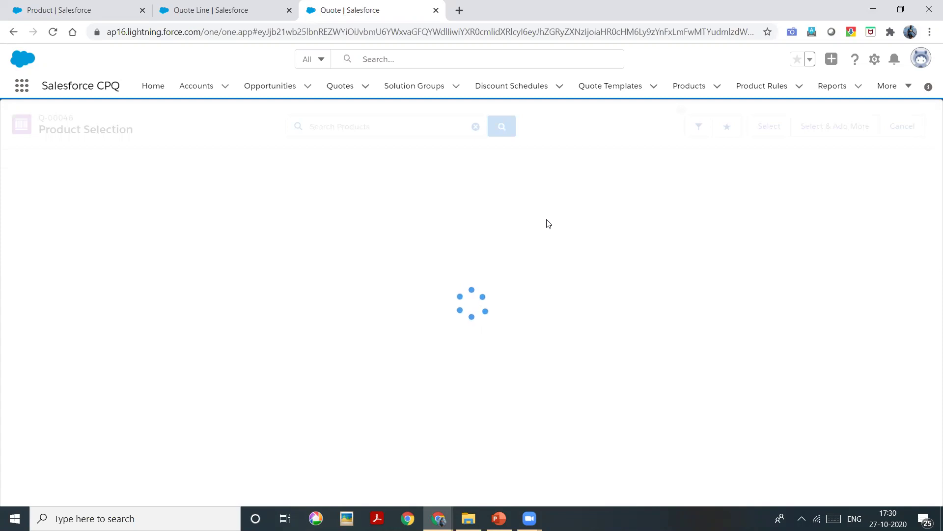
pyautogui.click(347, 125)
pyautogui.write('us ke')
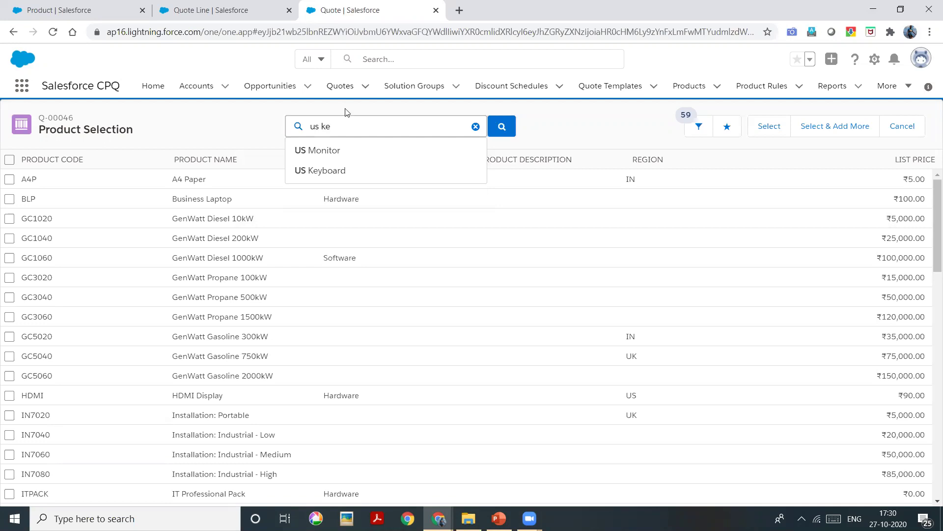
pyautogui.click(367, 172)
pyautogui.click(10, 180)
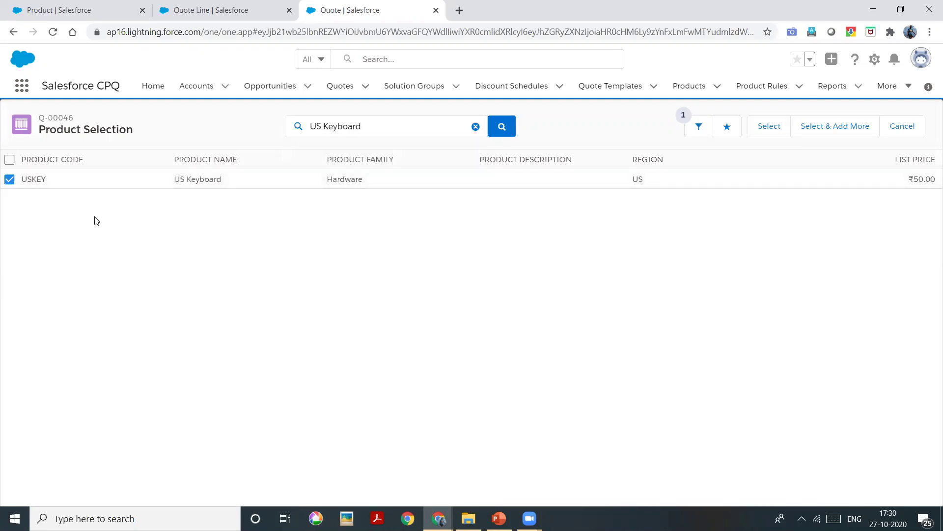
pyautogui.click(763, 130)
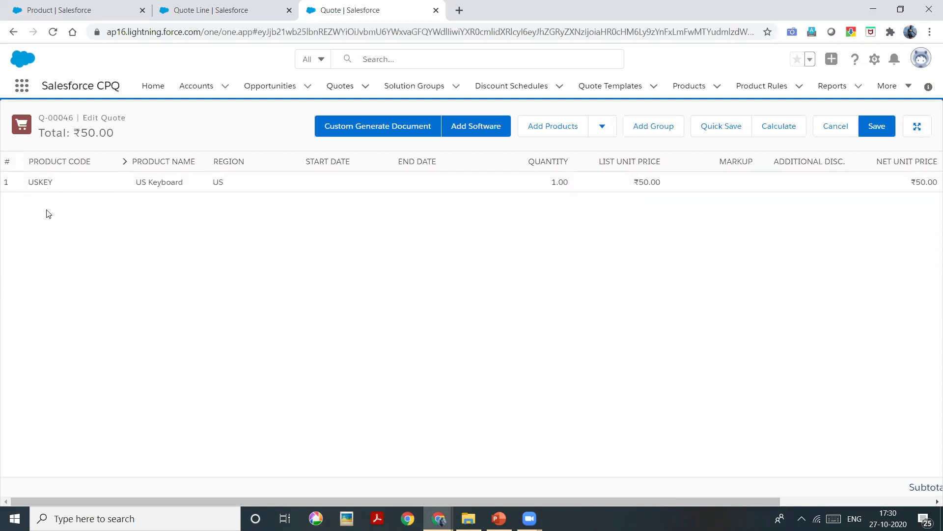
# - Add the UK Keyboard product to the quote as a second line, searching for "uk key"
pyautogui.click(552, 129)
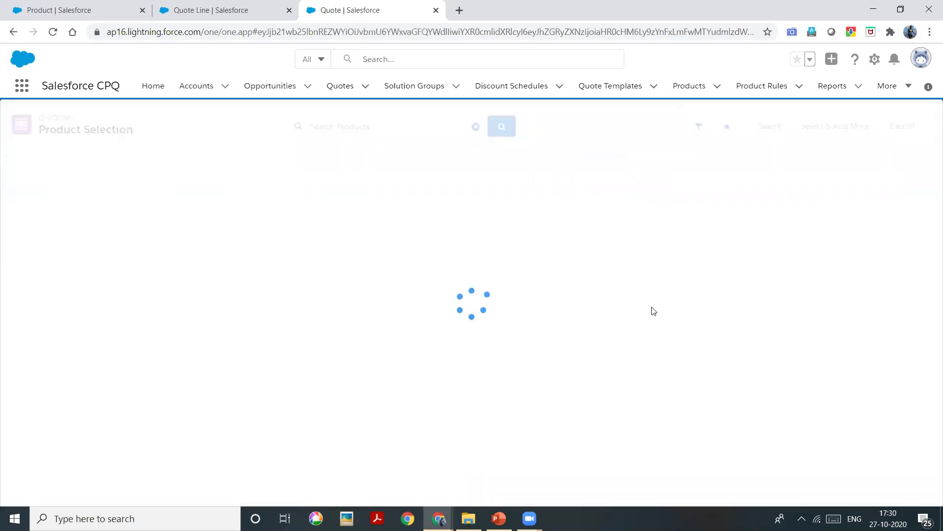
pyautogui.click(359, 127)
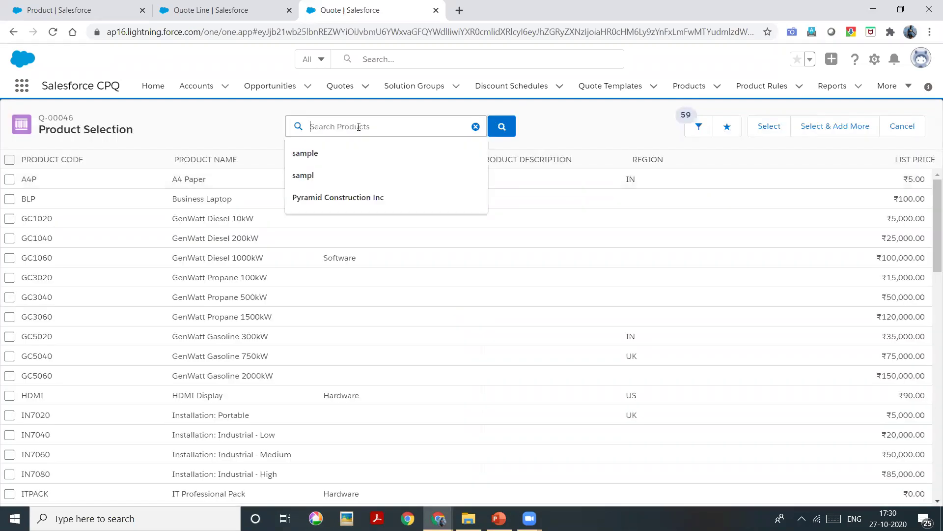
pyautogui.write('u')
pyautogui.press('BackSpace')
pyautogui.write('uk')
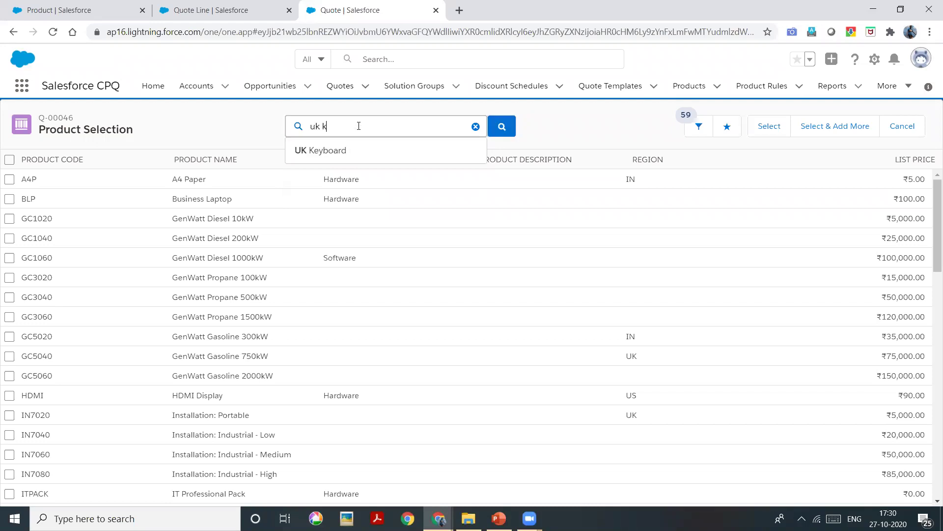
pyautogui.write(' key')
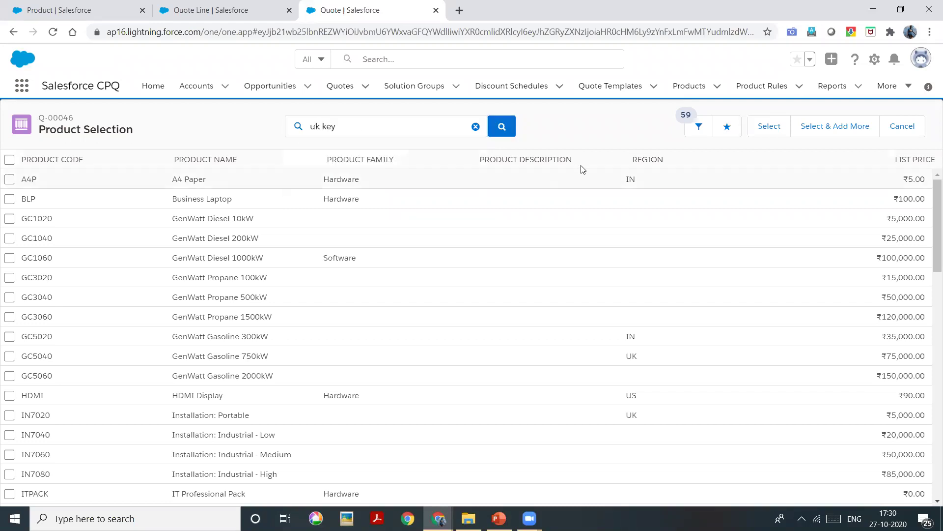
pyautogui.click(509, 127)
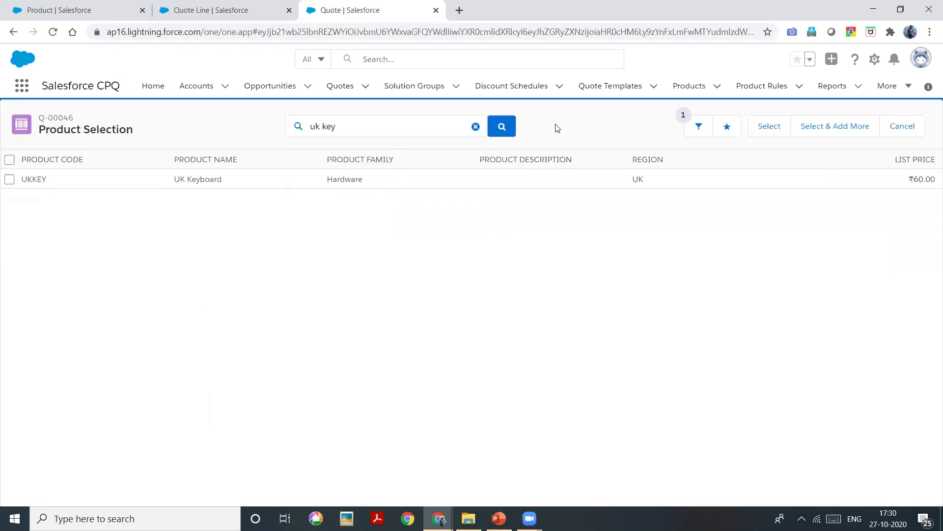
pyautogui.click(9, 180)
pyautogui.click(770, 129)
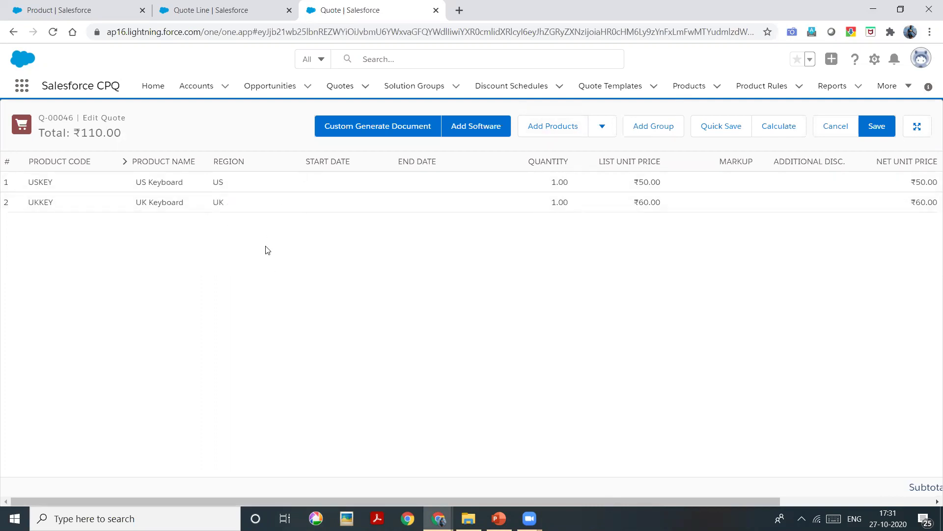
# - Add the US Monitor product to the quote as a third line, searching for "us m", and save the quote
pyautogui.click(553, 126)
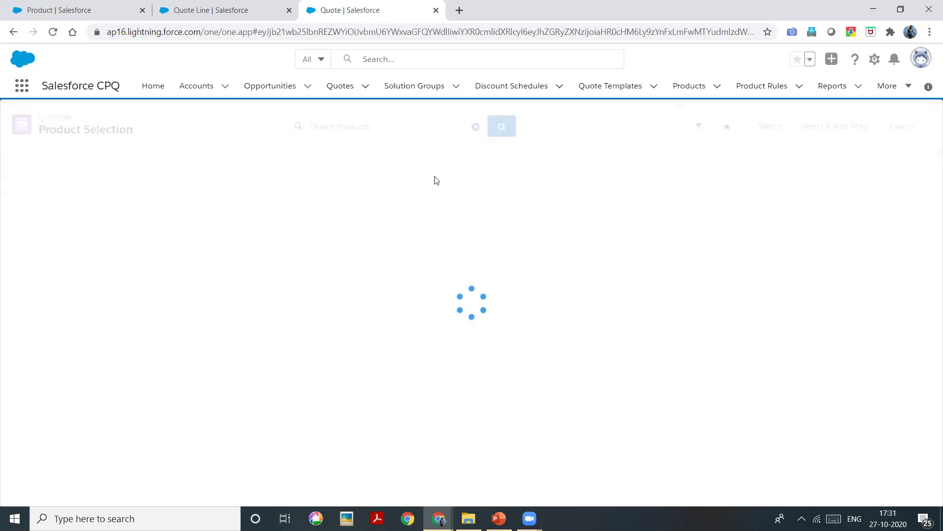
pyautogui.click(326, 126)
pyautogui.write('us m')
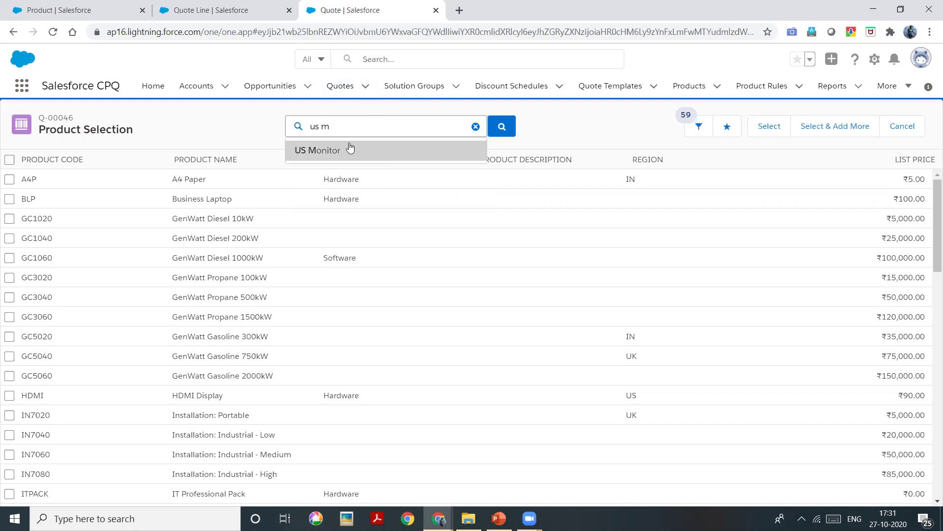
pyautogui.click(349, 147)
pyautogui.click(9, 182)
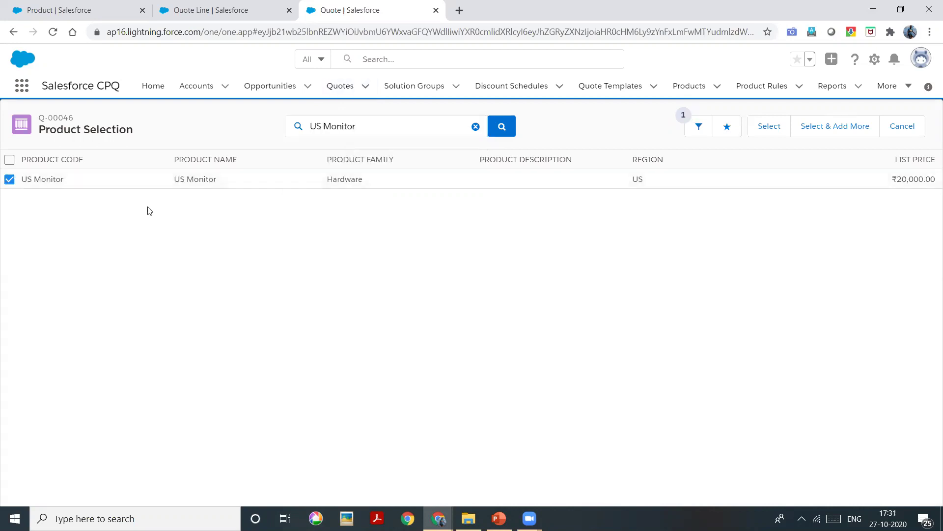
pyautogui.click(770, 127)
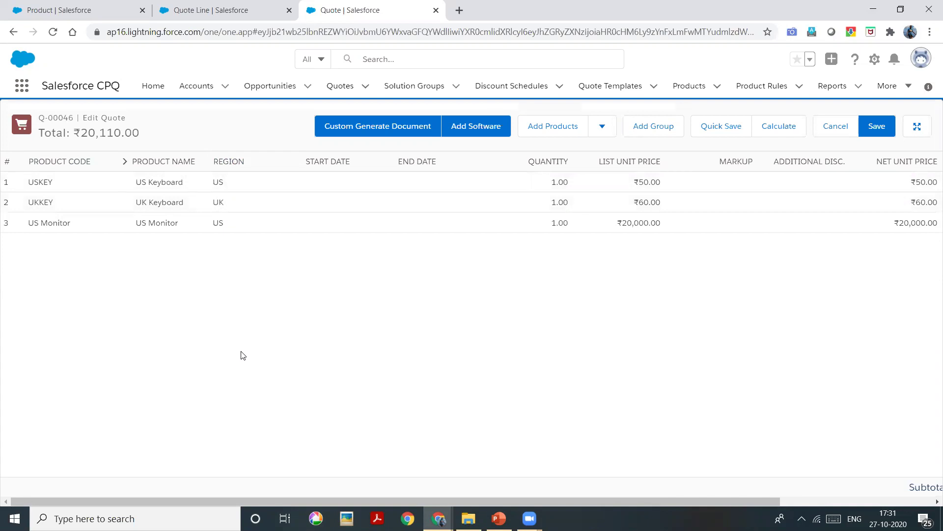
pyautogui.click(879, 129)
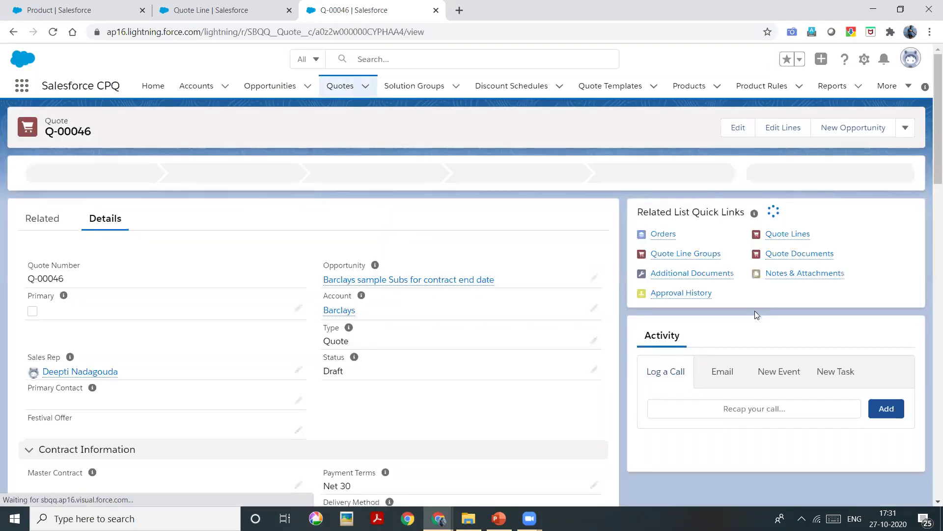
# - Reopen the saved quote's lines to check the Region of each product, and save the quote again
pyautogui.click(792, 132)
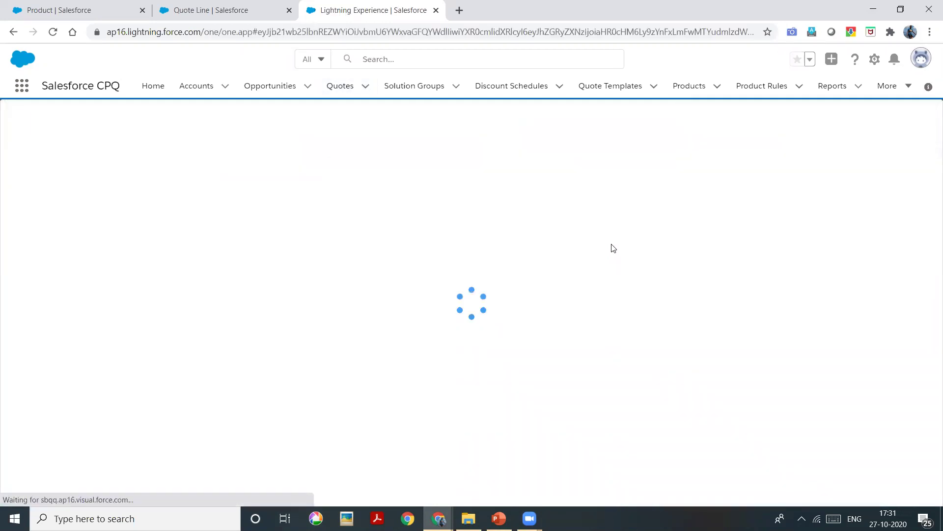
pyautogui.click(784, 119)
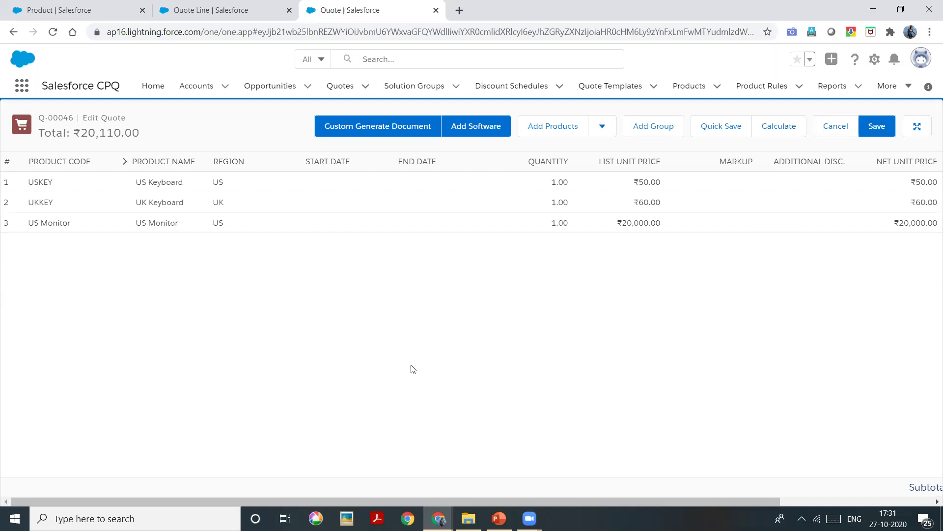
pyautogui.click(878, 127)
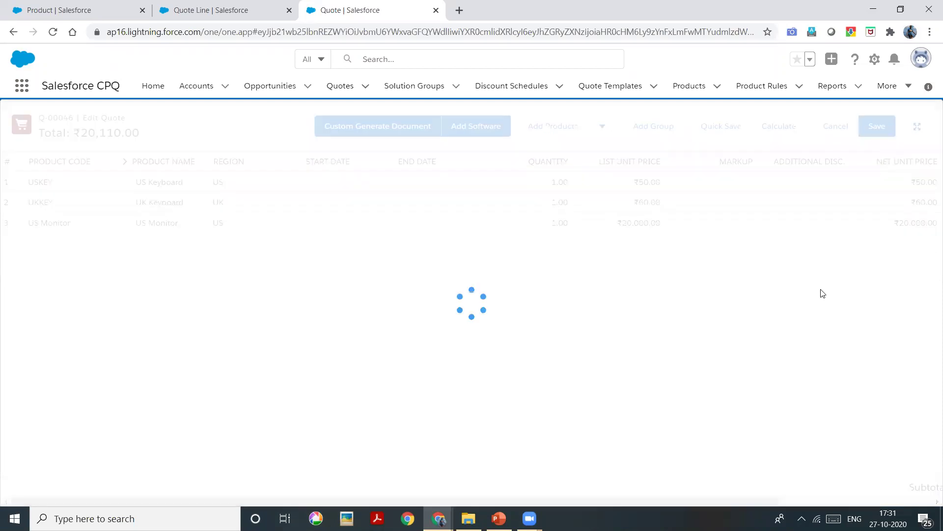